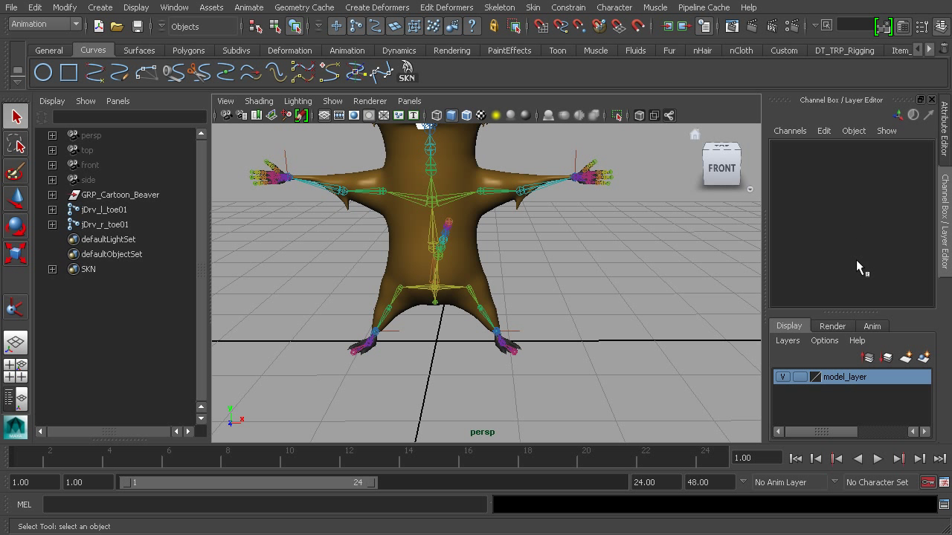
# Step: Orbit and dolly around the beaver rig to inspect its body, legs and feet, then open the Create menu
pyautogui.keyDown('alt'); pyautogui.moveTo(562, 288); pyautogui.dragTo(503, 236, button='right'); pyautogui.keyUp('alt')
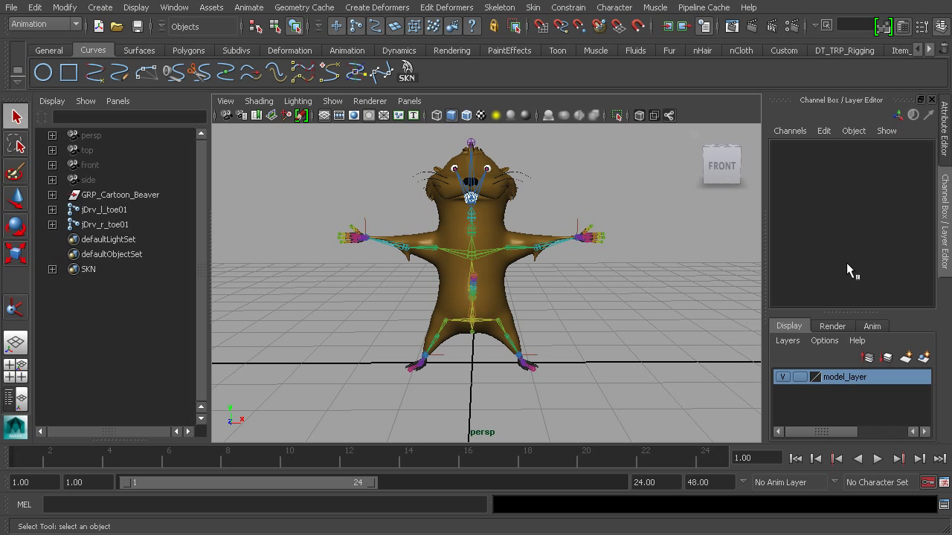
pyautogui.keyDown('alt'); pyautogui.moveTo(559, 363); pyautogui.dragTo(580, 357, button='right'); pyautogui.keyUp('alt')
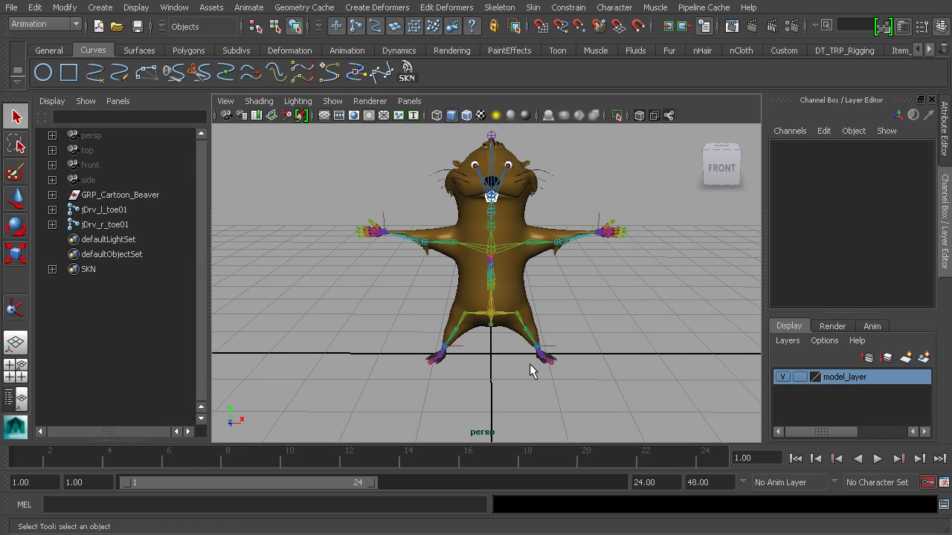
pyautogui.keyDown('alt'); pyautogui.moveTo(512, 357); pyautogui.dragTo(584, 350, button='right'); pyautogui.keyUp('alt')
pyautogui.keyDown('alt'); pyautogui.moveTo(584, 351); pyautogui.dragTo(499, 328); pyautogui.keyUp('alt')
pyautogui.keyDown('alt'); pyautogui.moveTo(499, 329); pyautogui.dragTo(535, 357, button='right'); pyautogui.keyUp('alt')
pyautogui.keyDown('alt'); pyautogui.moveTo(536, 357); pyautogui.dragTo(438, 329); pyautogui.keyUp('alt')
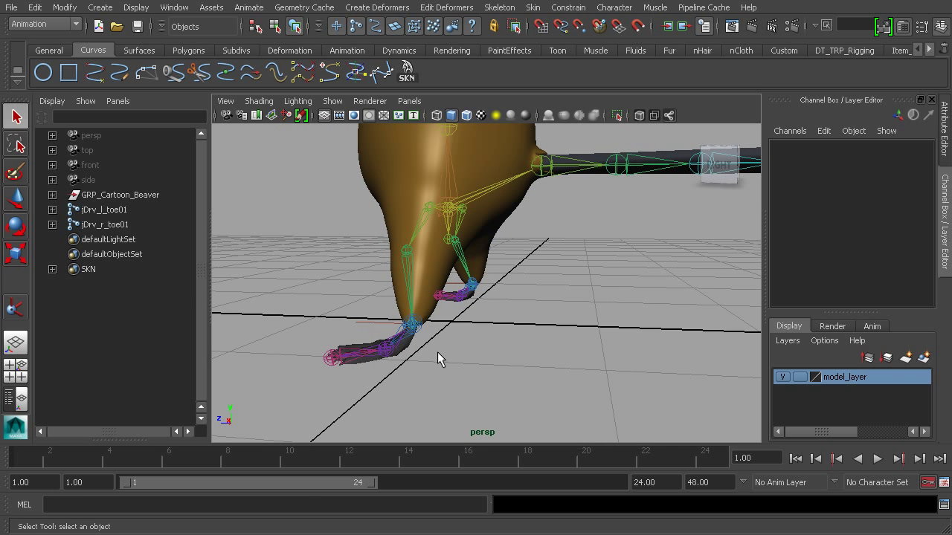
pyautogui.keyDown('alt'); pyautogui.moveTo(349, 343); pyautogui.dragTo(484, 350); pyautogui.keyUp('alt')
pyautogui.keyDown('alt'); pyautogui.moveTo(484, 350); pyautogui.dragTo(550, 399, button='right'); pyautogui.keyUp('alt')
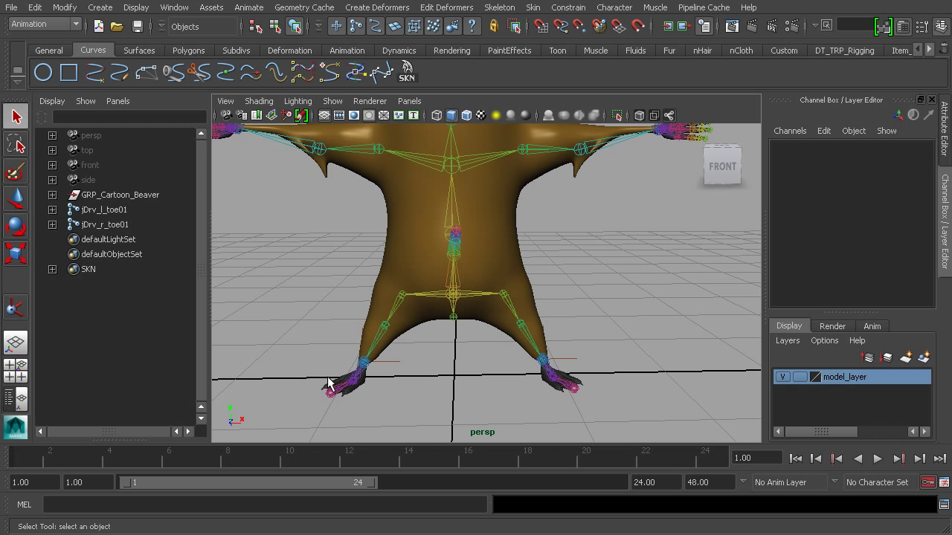
pyautogui.keyDown('alt'); pyautogui.moveTo(659, 280); pyautogui.dragTo(525, 260, button='right'); pyautogui.keyUp('alt')
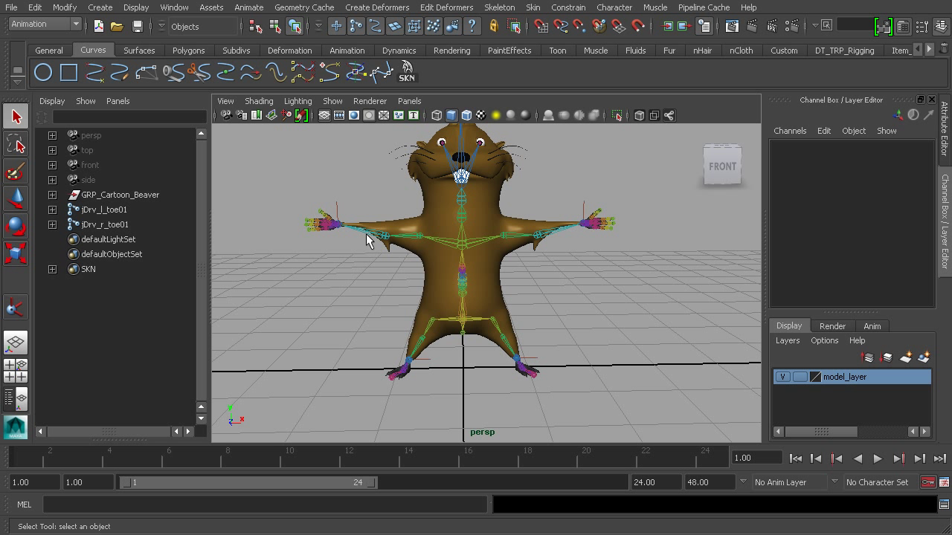
pyautogui.keyDown('alt'); pyautogui.moveTo(508, 417); pyautogui.dragTo(505, 340, button='right'); pyautogui.keyUp('alt')
pyautogui.keyDown('alt'); pyautogui.moveTo(506, 340); pyautogui.dragTo(518, 346); pyautogui.keyUp('alt')
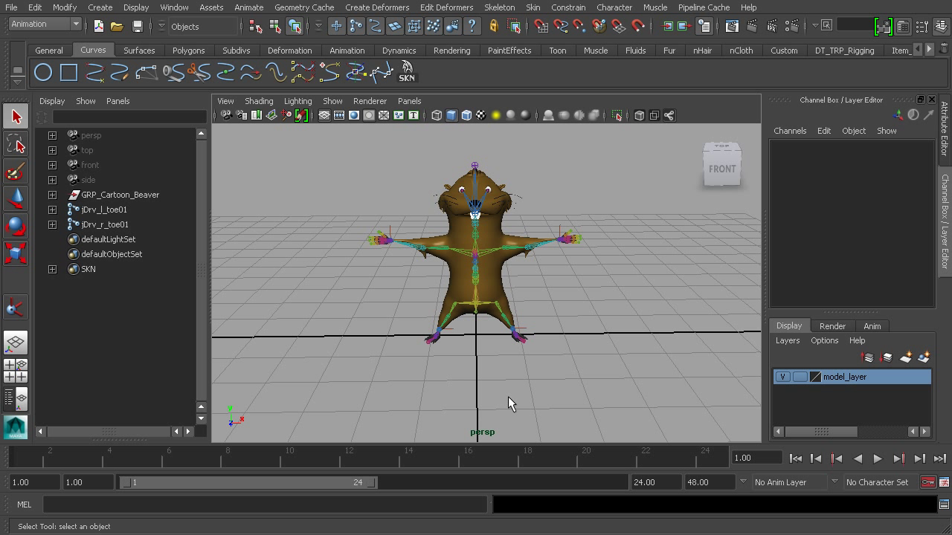
pyautogui.click(101, 7)
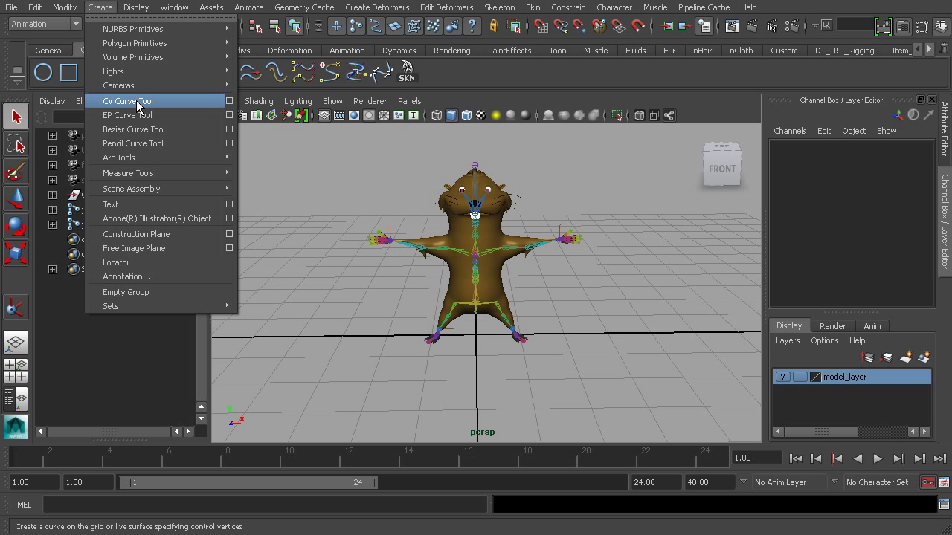
# Step: Reset the CV Curve Tool options and set Curve degree to 1 Linear
pyautogui.click(229, 101)
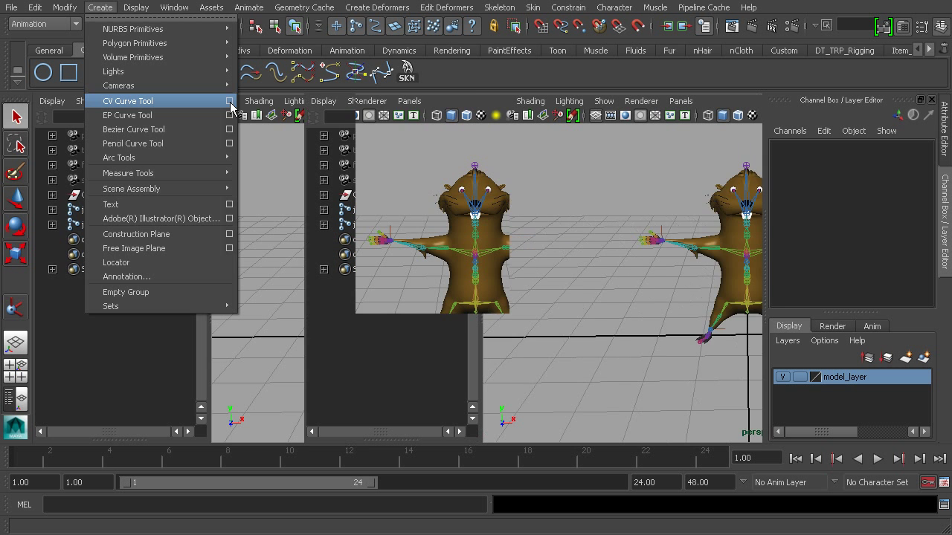
pyautogui.click(229, 116)
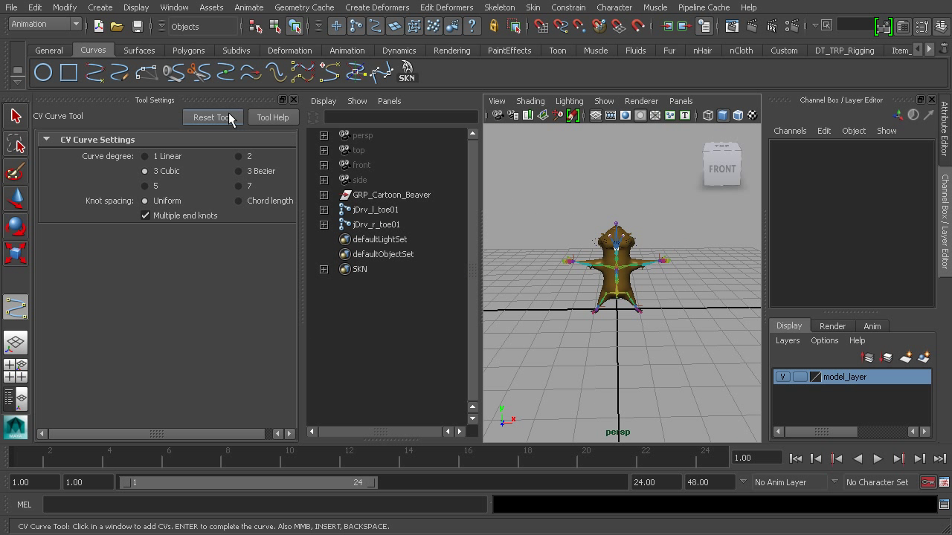
pyautogui.click(170, 157)
pyautogui.click(294, 102)
# Step: Grid-snap four corner points to draw the square curve1 in front of the beaver's feet
pyautogui.keyDown('alt'); pyautogui.moveTo(379, 231); pyautogui.dragTo(417, 246, button='middle'); pyautogui.keyUp('alt')
pyautogui.keyDown('alt'); pyautogui.moveTo(416, 245); pyautogui.dragTo(460, 290, button='right'); pyautogui.keyUp('alt')
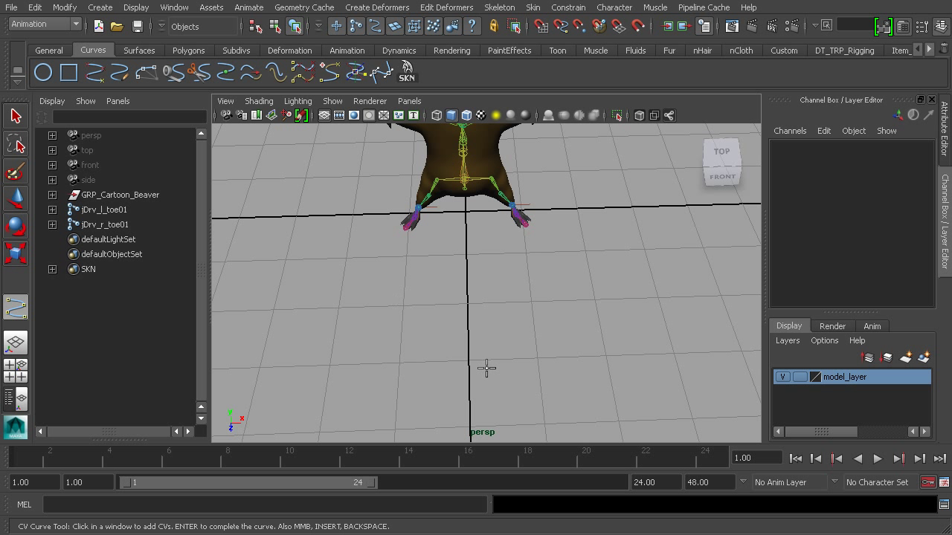
pyautogui.press('x')
pyautogui.click(404, 304)
pyautogui.click(400, 363)
pyautogui.click(468, 361)
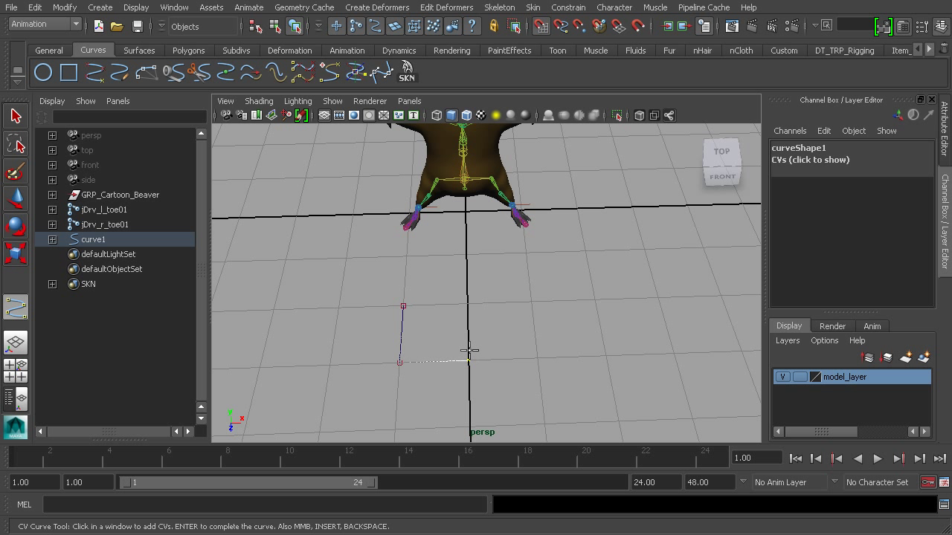
pyautogui.click(469, 302)
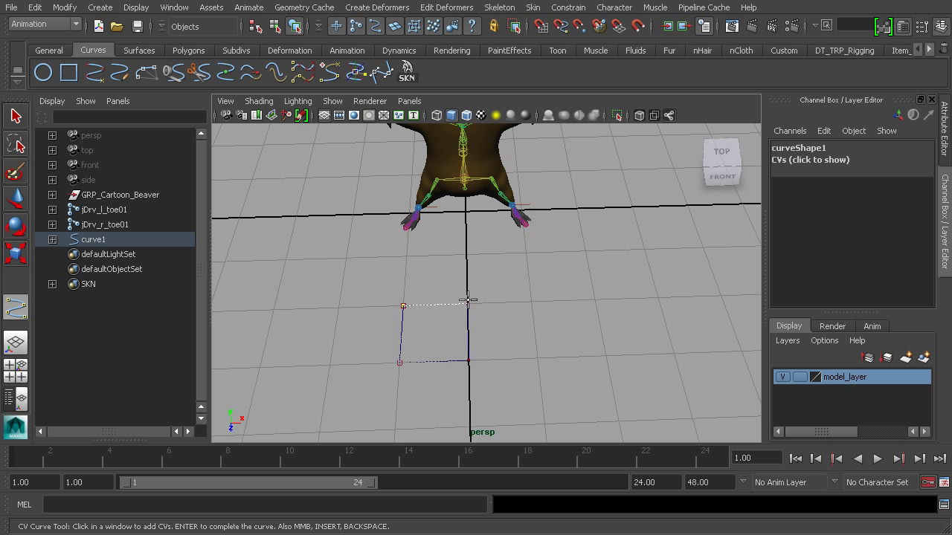
pyautogui.press('q')
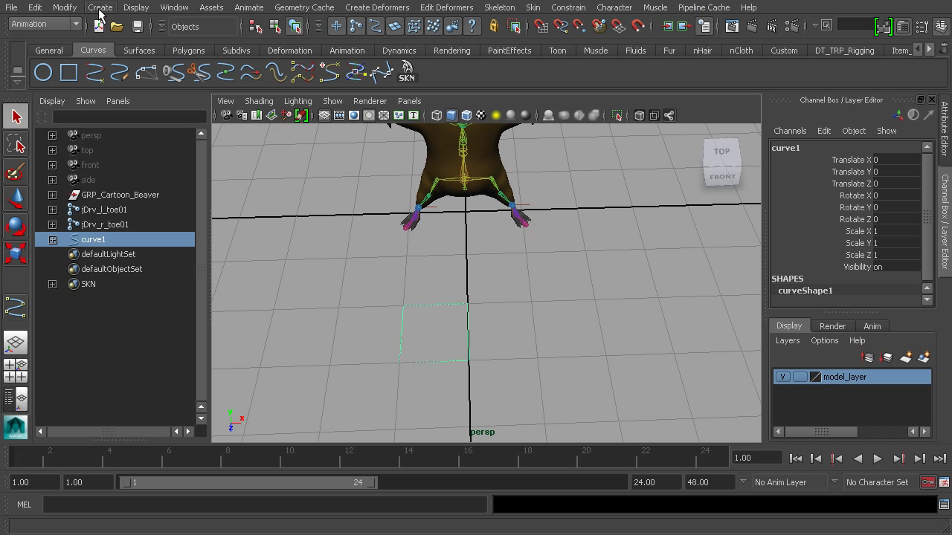
pyautogui.keyDown('alt'); pyautogui.moveTo(374, 307); pyautogui.dragTo(420, 305); pyautogui.keyUp('alt')
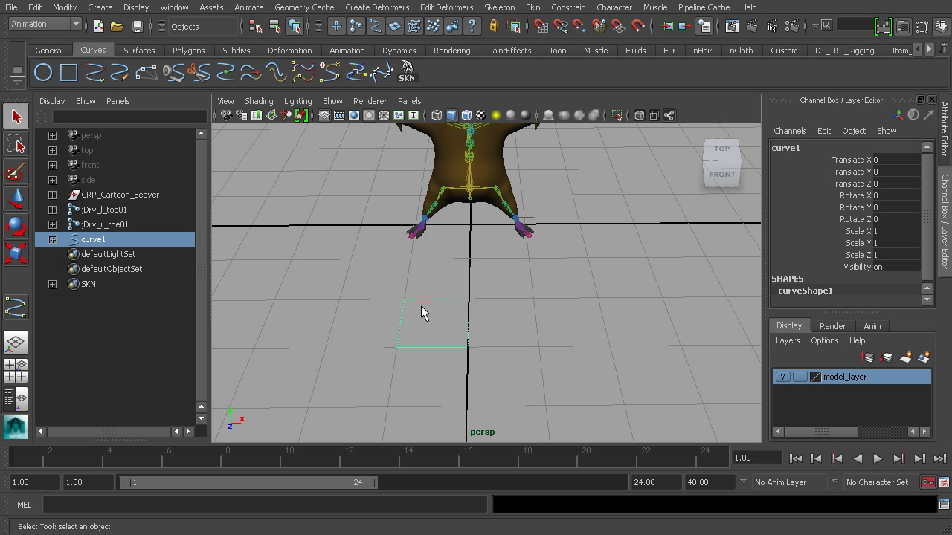
# Step: With the Move tool active, apply Modify > Center Pivot to curve1
pyautogui.press('w')
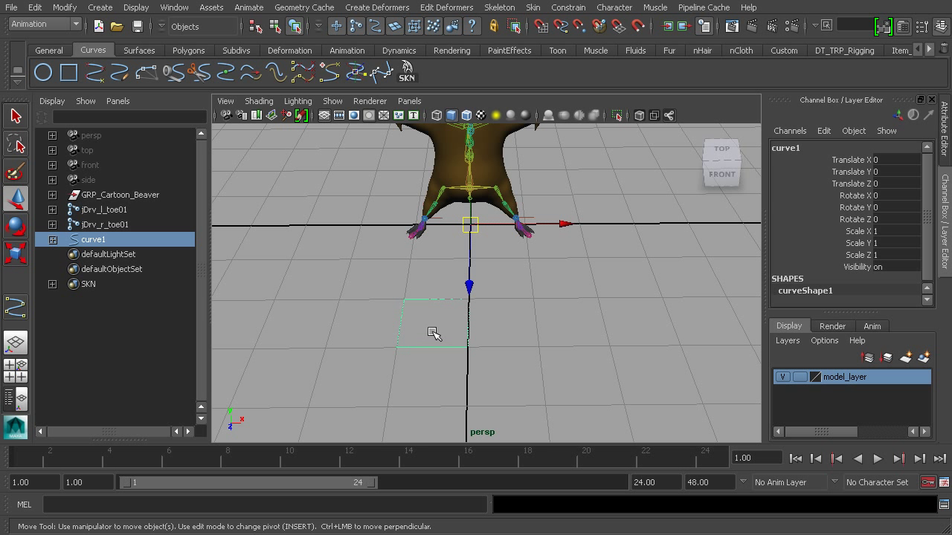
pyautogui.click(65, 8)
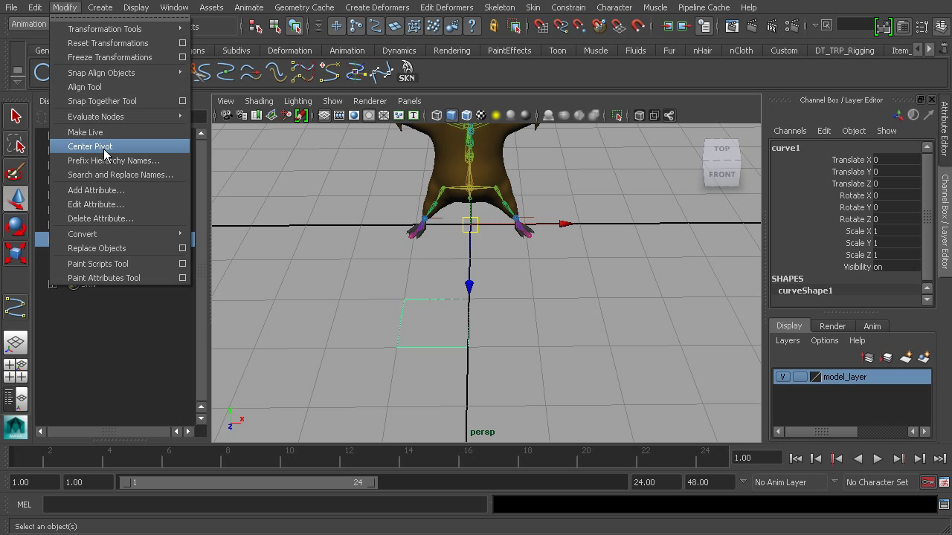
pyautogui.click(105, 148)
pyautogui.keyDown('alt'); pyautogui.moveTo(544, 287); pyautogui.dragTo(502, 285); pyautogui.keyUp('alt')
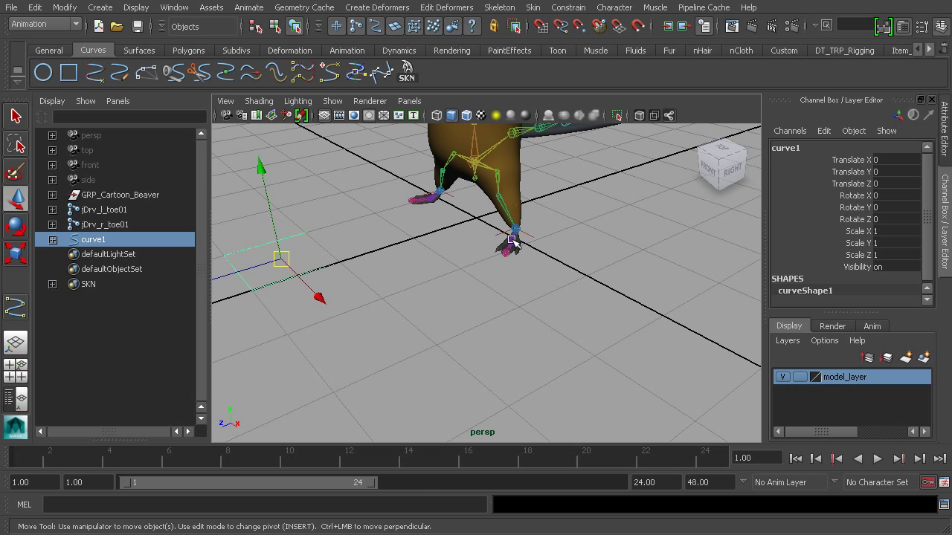
pyautogui.keyDown('alt'); pyautogui.moveTo(314, 293); pyautogui.dragTo(386, 300, button='middle'); pyautogui.keyUp('alt')
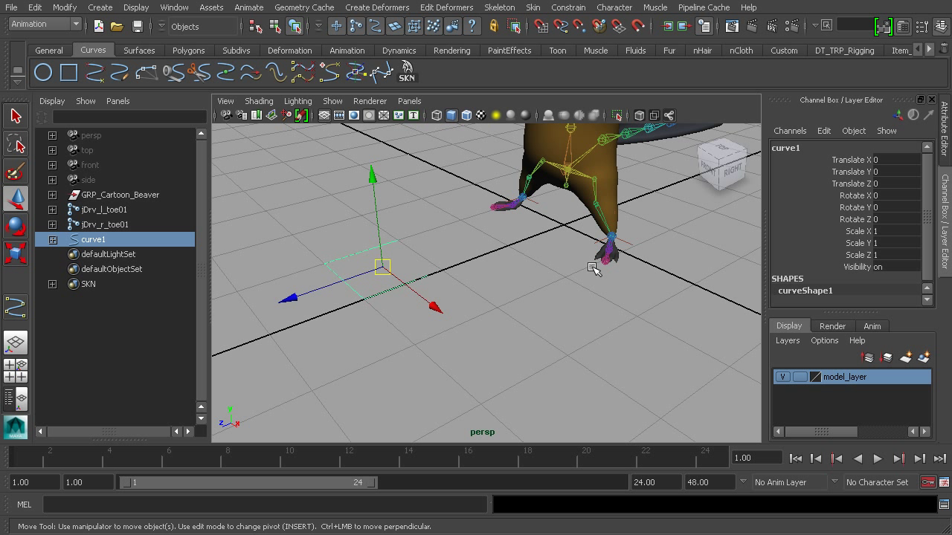
# Step: Hide the beaver mesh and point-snap curve1 onto the left foot joint
pyautogui.click(783, 378)
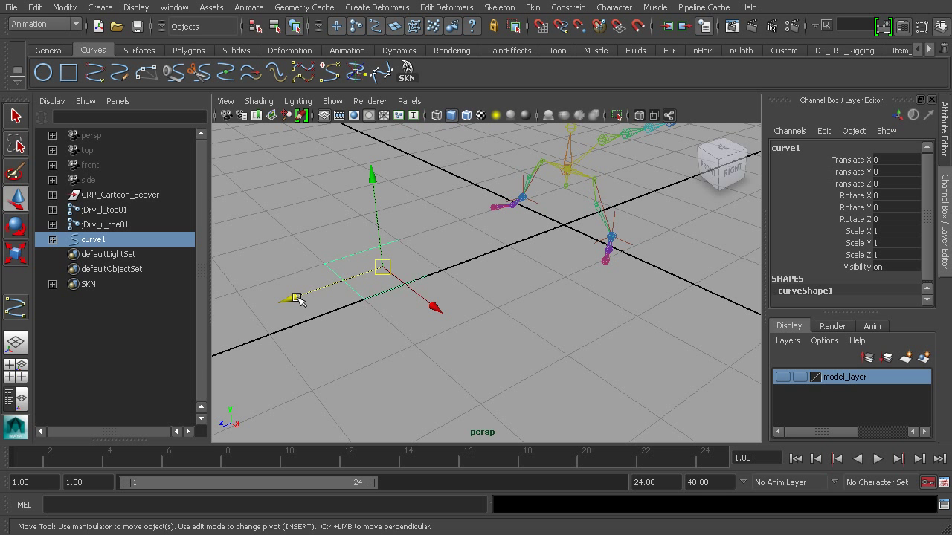
pyautogui.keyDown('alt'); pyautogui.moveTo(632, 308); pyautogui.dragTo(550, 337); pyautogui.keyUp('alt')
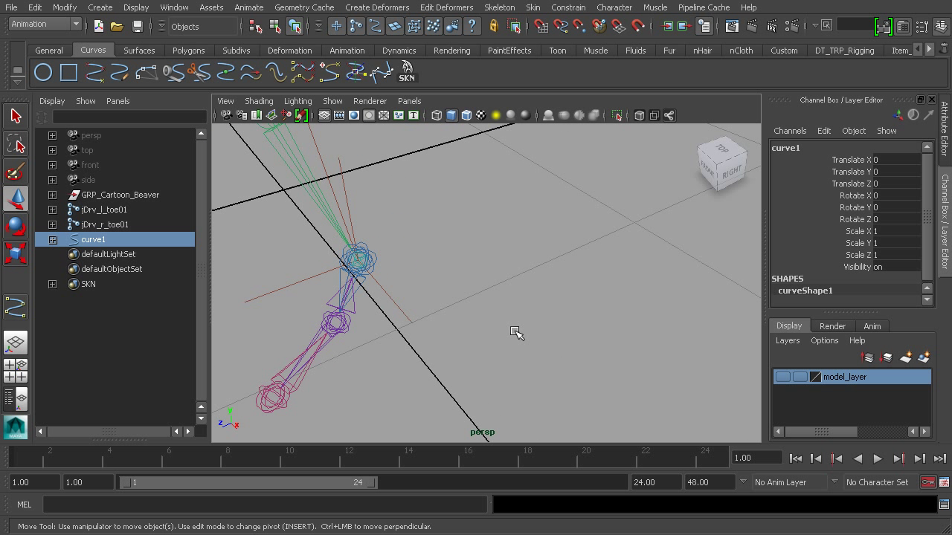
pyautogui.press('v')
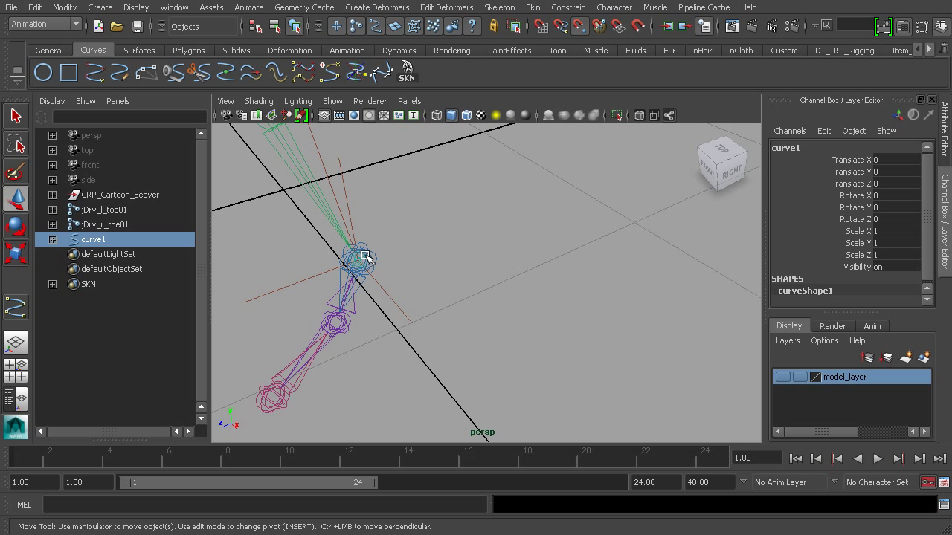
pyautogui.moveTo(364, 257); pyautogui.dragTo(361, 260)
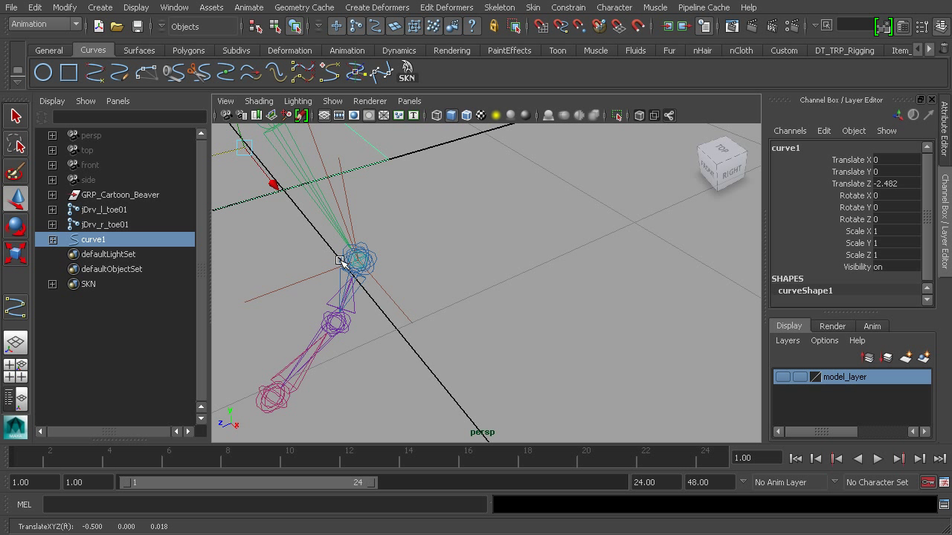
pyautogui.keyDown('alt'); pyautogui.moveTo(357, 265); pyautogui.dragTo(372, 250); pyautogui.keyUp('alt')
pyautogui.keyDown('alt'); pyautogui.moveTo(414, 281); pyautogui.dragTo(471, 295); pyautogui.keyUp('alt')
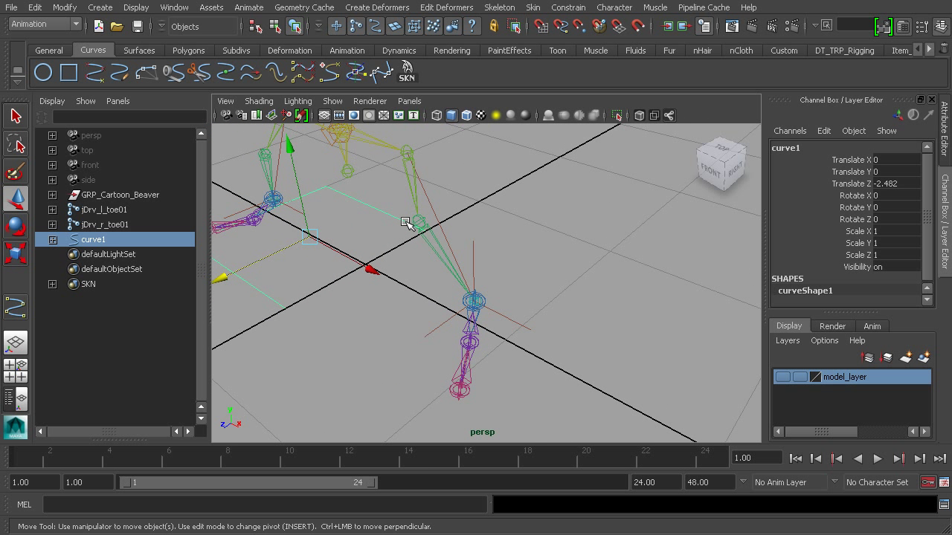
pyautogui.keyDown('alt'); pyautogui.moveTo(496, 298); pyautogui.dragTo(513, 301); pyautogui.keyUp('alt')
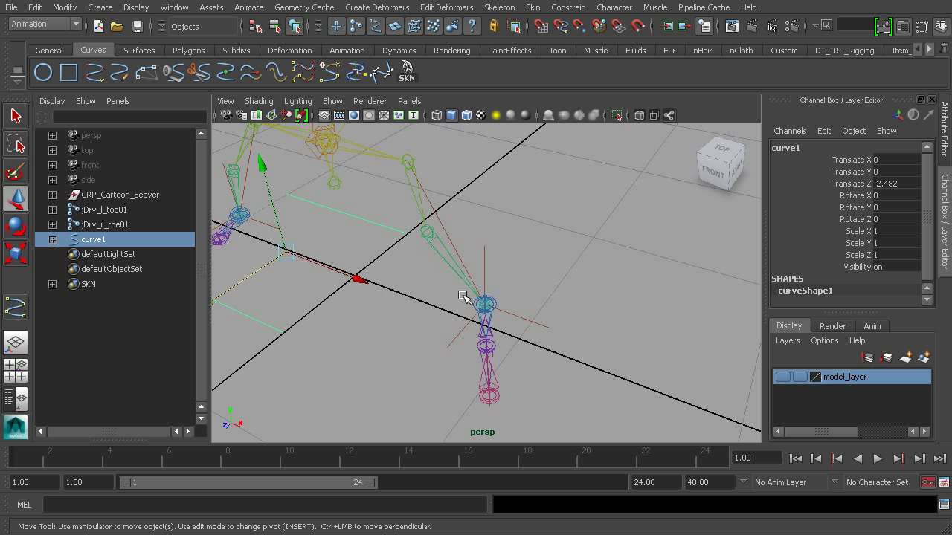
pyautogui.keyDown('alt'); pyautogui.moveTo(384, 295); pyautogui.dragTo(440, 300); pyautogui.keyUp('alt')
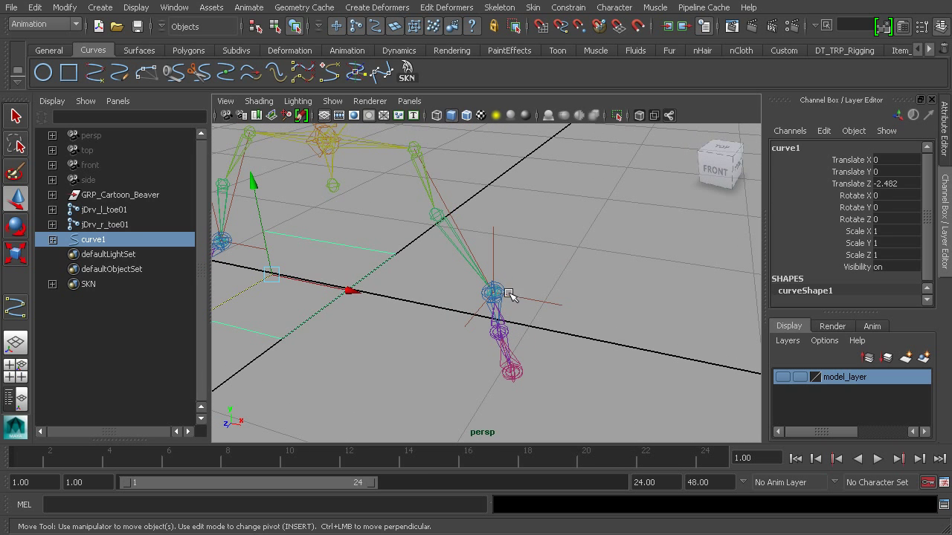
pyautogui.keyDown('alt'); pyautogui.moveTo(477, 298); pyautogui.dragTo(545, 340, button='right'); pyautogui.keyUp('alt')
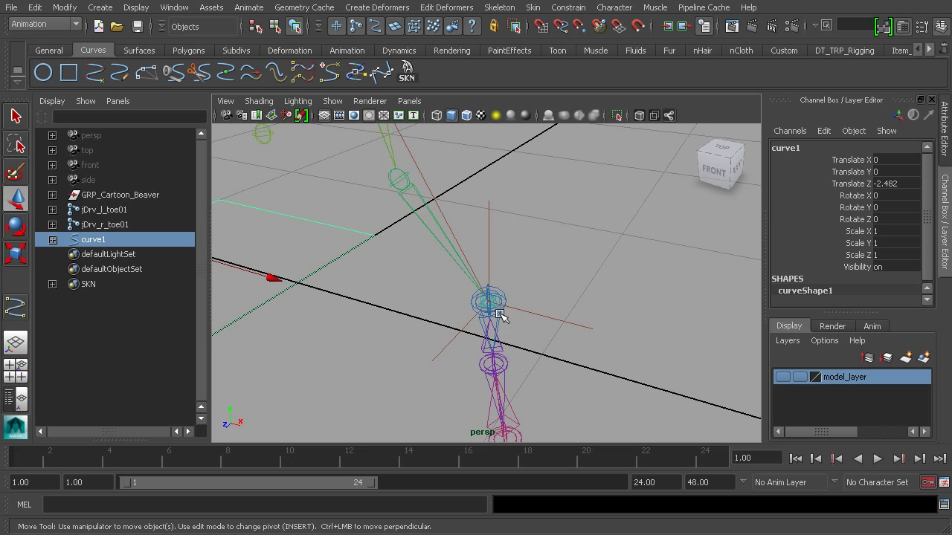
pyautogui.keyDown('alt'); pyautogui.moveTo(503, 314); pyautogui.dragTo(425, 298); pyautogui.keyUp('alt')
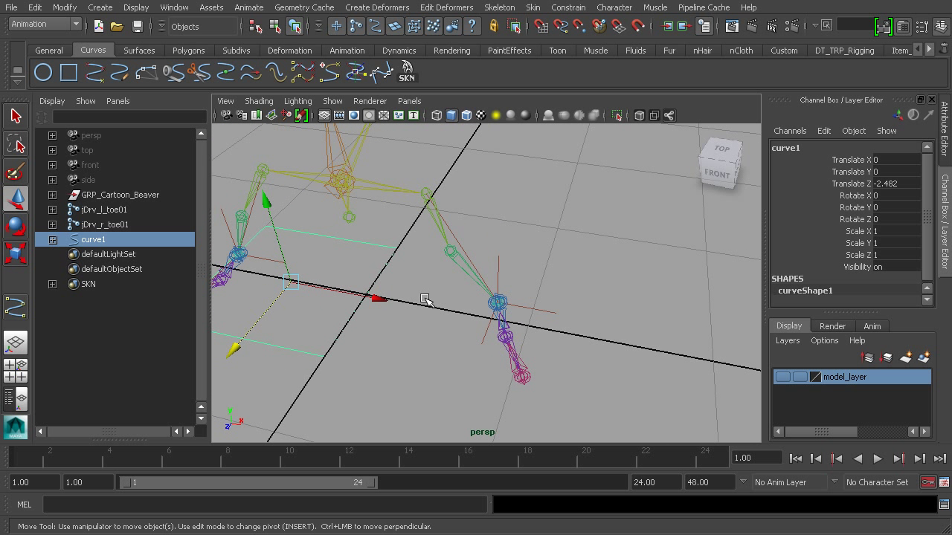
# Step: Slide curve1 along X under the foot to Translate X 1.324, Z -2.482, checking placement
pyautogui.click(378, 299)
pyautogui.keyDown('alt'); pyautogui.moveTo(521, 316); pyautogui.dragTo(556, 320, button='right'); pyautogui.keyUp('alt')
pyautogui.moveTo(509, 305); pyautogui.dragTo(490, 296, button='middle')
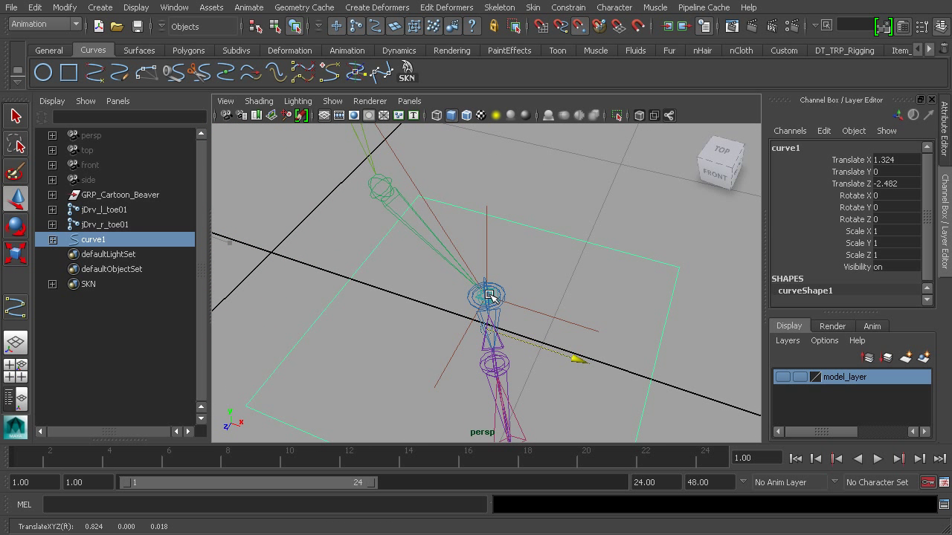
pyautogui.keyDown('alt'); pyautogui.moveTo(520, 321); pyautogui.dragTo(522, 325); pyautogui.keyUp('alt')
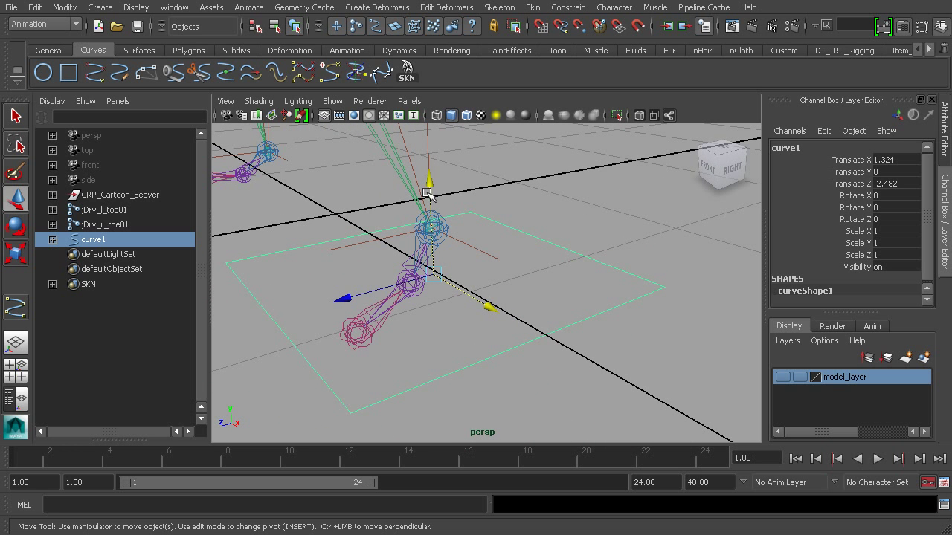
pyautogui.keyDown('alt'); pyautogui.moveTo(503, 307); pyautogui.dragTo(482, 288); pyautogui.keyUp('alt')
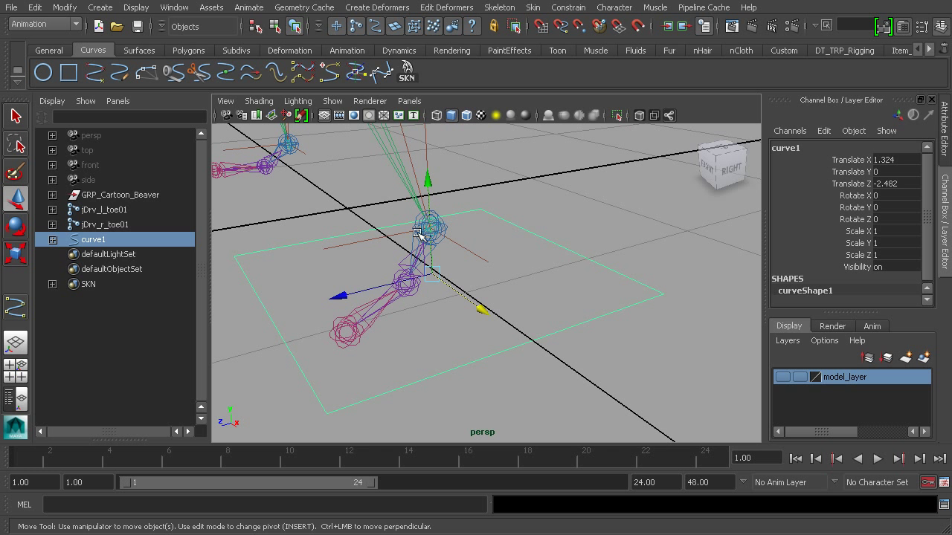
pyautogui.scroll(-3, 433, 231)
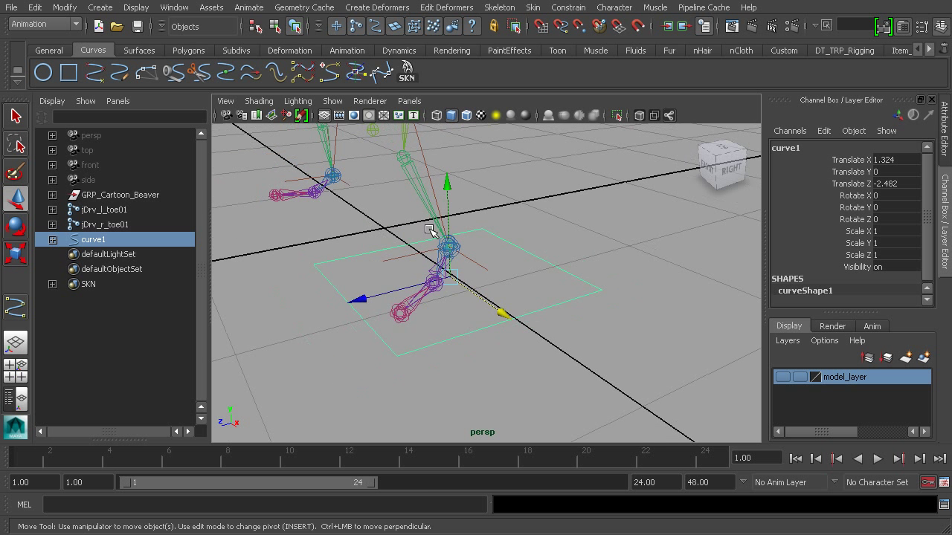
pyautogui.keyDown('alt'); pyautogui.moveTo(432, 231); pyautogui.dragTo(459, 276, button='middle'); pyautogui.keyUp('alt')
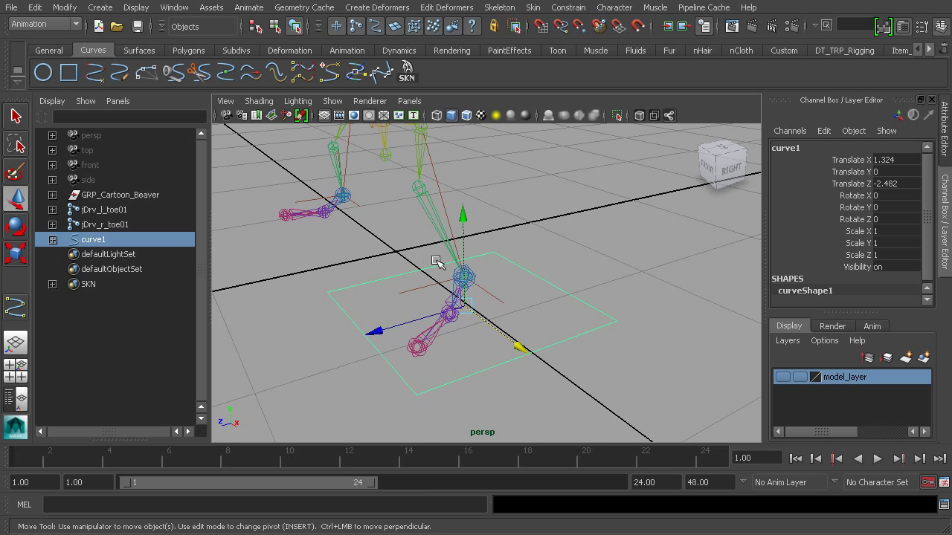
pyautogui.keyDown('alt'); pyautogui.moveTo(435, 248); pyautogui.dragTo(441, 184); pyautogui.keyUp('alt')
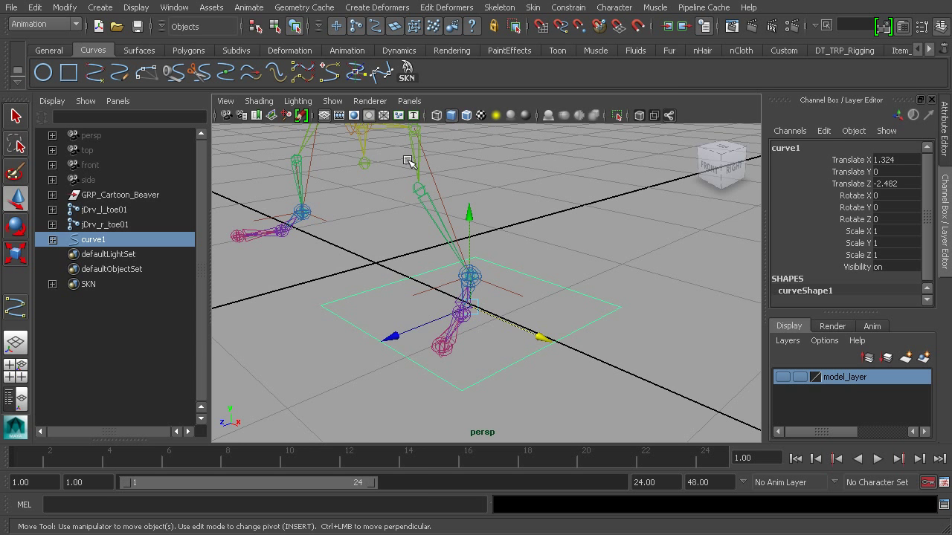
pyautogui.keyDown('alt'); pyautogui.moveTo(423, 217); pyautogui.dragTo(486, 310); pyautogui.keyUp('alt')
# Step: Snap curve1's pivot onto the foot joint, then turn model_layer visibility back on
pyautogui.press('Insert')
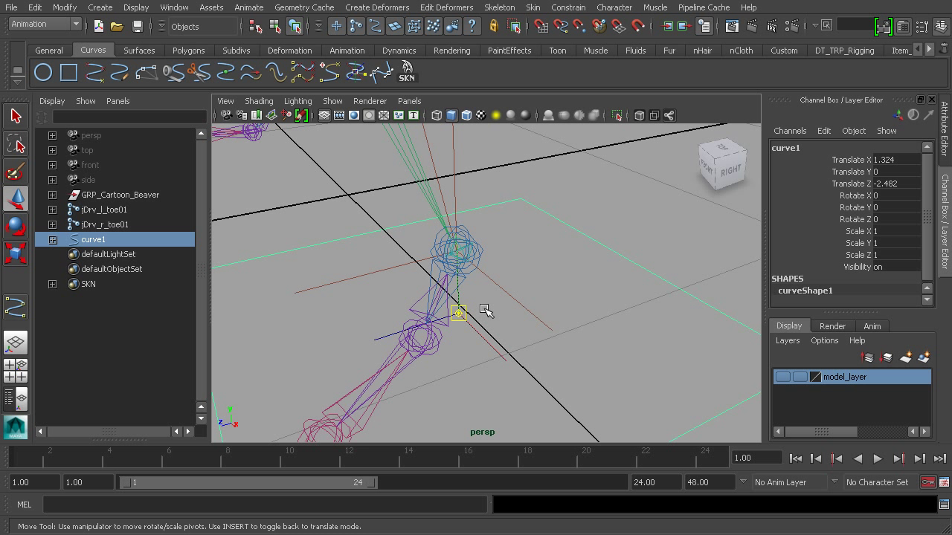
pyautogui.press('v')
pyautogui.moveTo(476, 290); pyautogui.dragTo(482, 277, button='middle')
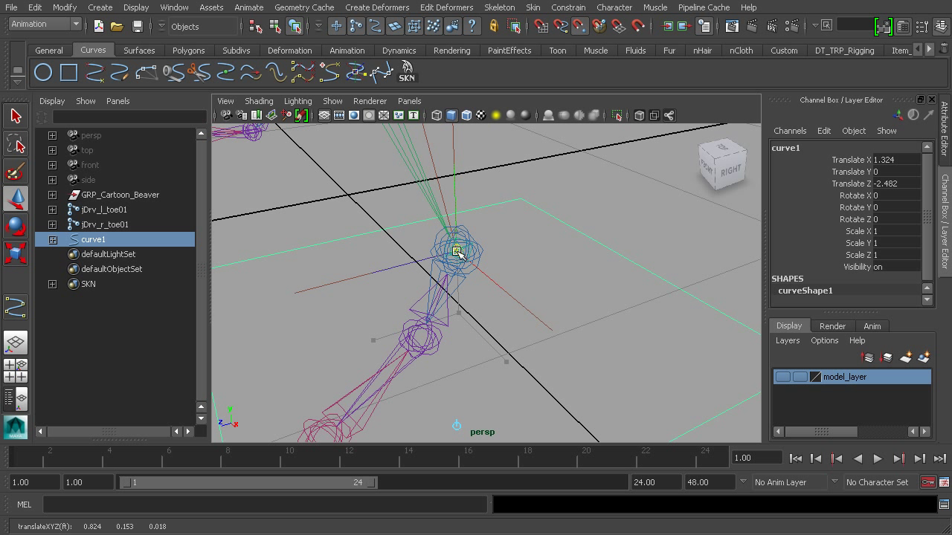
pyautogui.press('Insert')
pyautogui.keyDown('alt'); pyautogui.moveTo(431, 290); pyautogui.dragTo(508, 345); pyautogui.keyUp('alt')
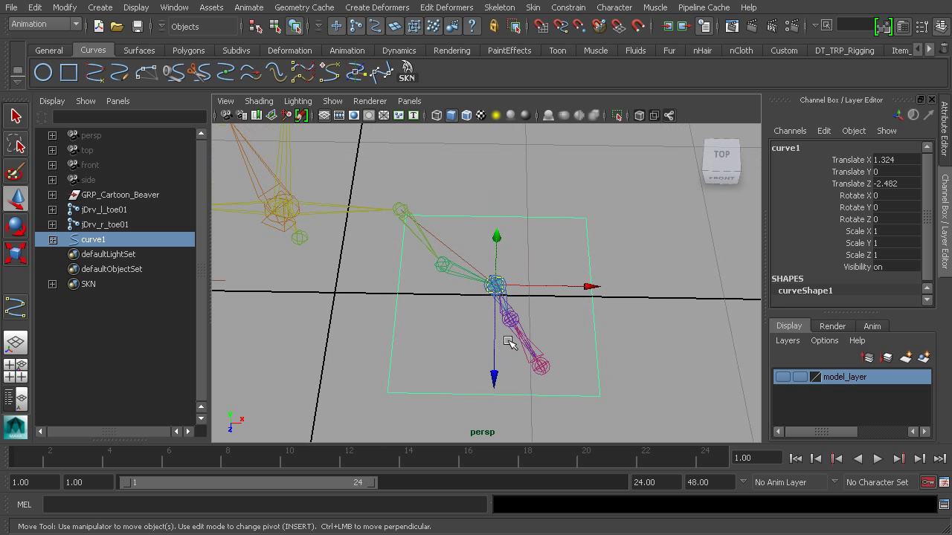
pyautogui.click(782, 378)
pyautogui.keyDown('alt'); pyautogui.moveTo(577, 385); pyautogui.dragTo(540, 314); pyautogui.keyUp('alt')
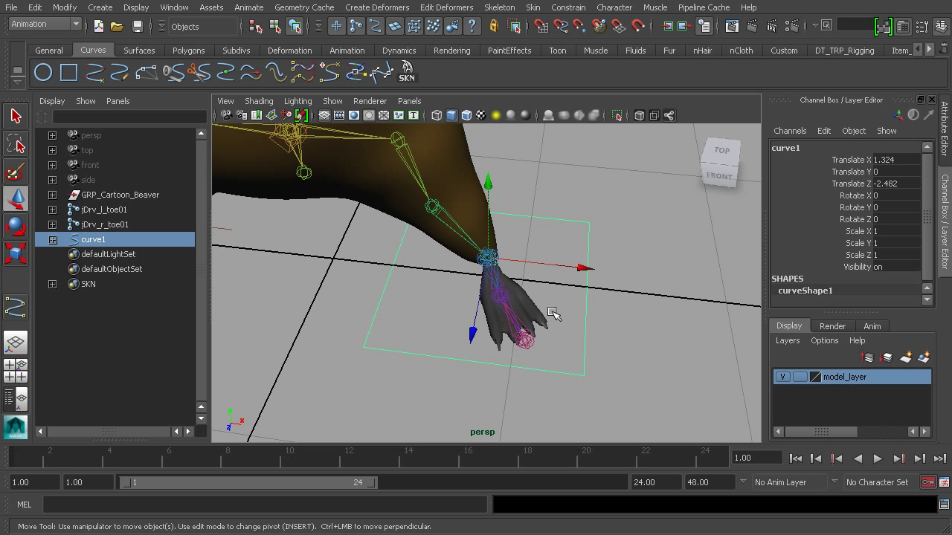
# Step: In component mode, pull curve1's left and right CV pairs inward toward the foot
pyautogui.press('F8')
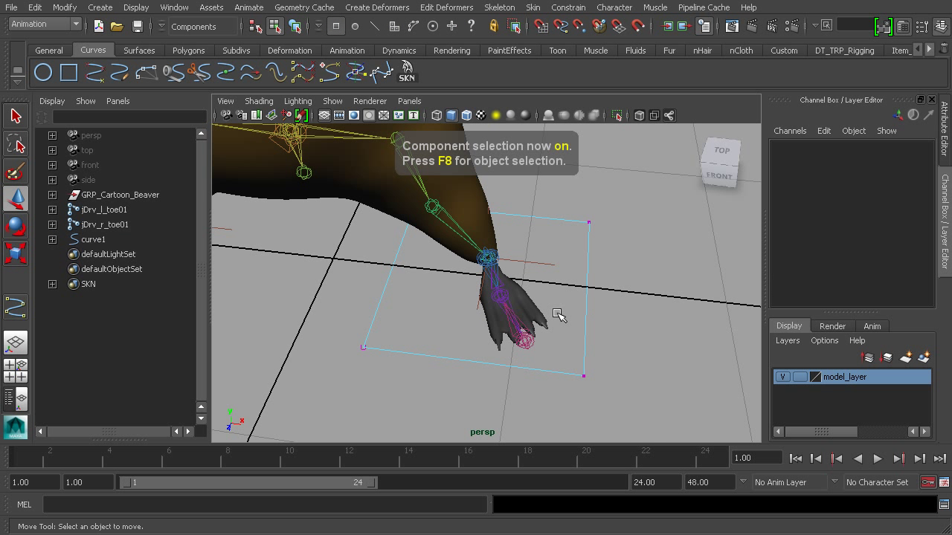
pyautogui.keyDown('alt'); pyautogui.moveTo(462, 335); pyautogui.dragTo(479, 309); pyautogui.keyUp('alt')
pyautogui.moveTo(344, 211); pyautogui.dragTo(440, 357)
pyautogui.moveTo(494, 272); pyautogui.dragTo(540, 297)
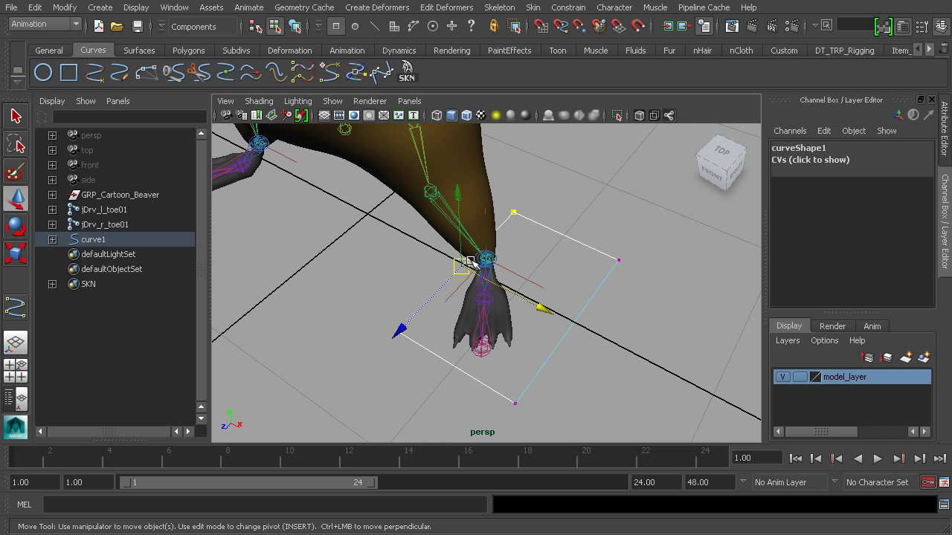
pyautogui.keyDown('alt'); pyautogui.moveTo(513, 244); pyautogui.dragTo(536, 326); pyautogui.keyUp('alt')
pyautogui.moveTo(619, 370); pyautogui.dragTo(605, 287)
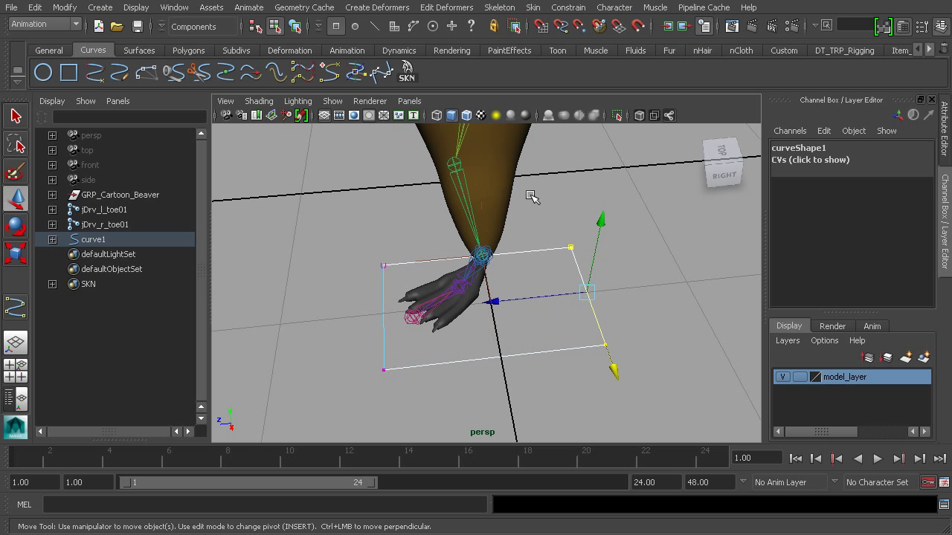
pyautogui.moveTo(523, 304); pyautogui.dragTo(551, 342)
pyautogui.moveTo(630, 386); pyautogui.dragTo(568, 205)
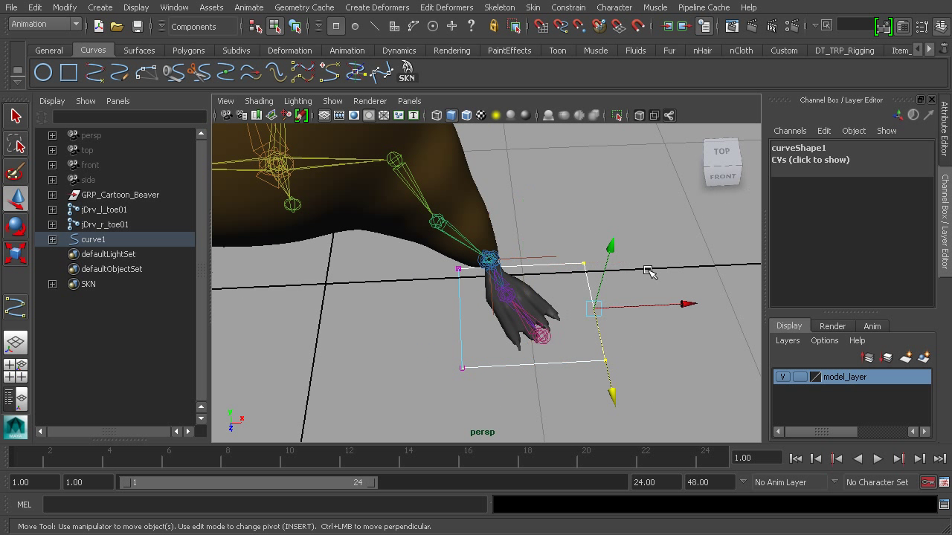
pyautogui.moveTo(686, 305); pyautogui.dragTo(655, 305)
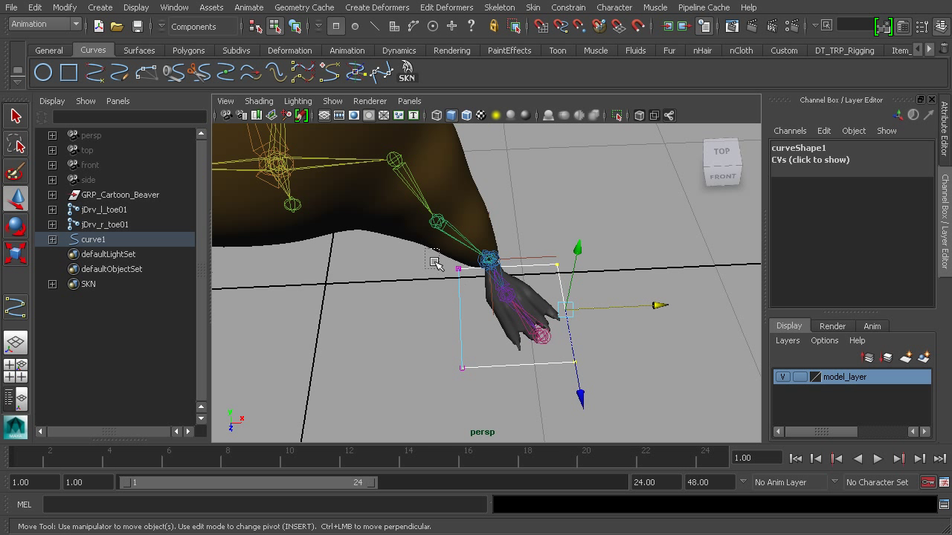
pyautogui.moveTo(429, 251); pyautogui.dragTo(492, 398)
pyautogui.moveTo(554, 312); pyautogui.dragTo(570, 313)
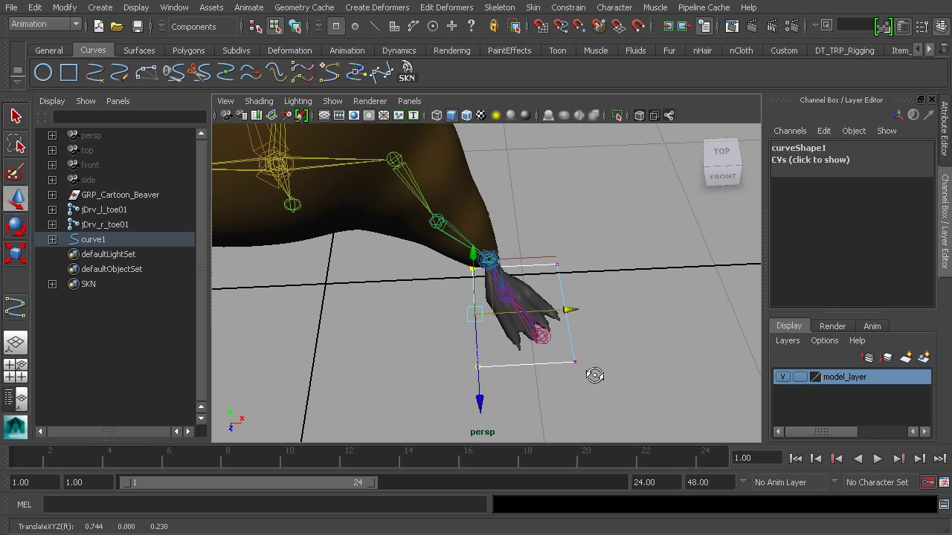
pyautogui.keyDown('alt'); pyautogui.moveTo(594, 374); pyautogui.dragTo(580, 413); pyautogui.keyUp('alt')
pyautogui.moveTo(524, 382); pyautogui.dragTo(558, 279)
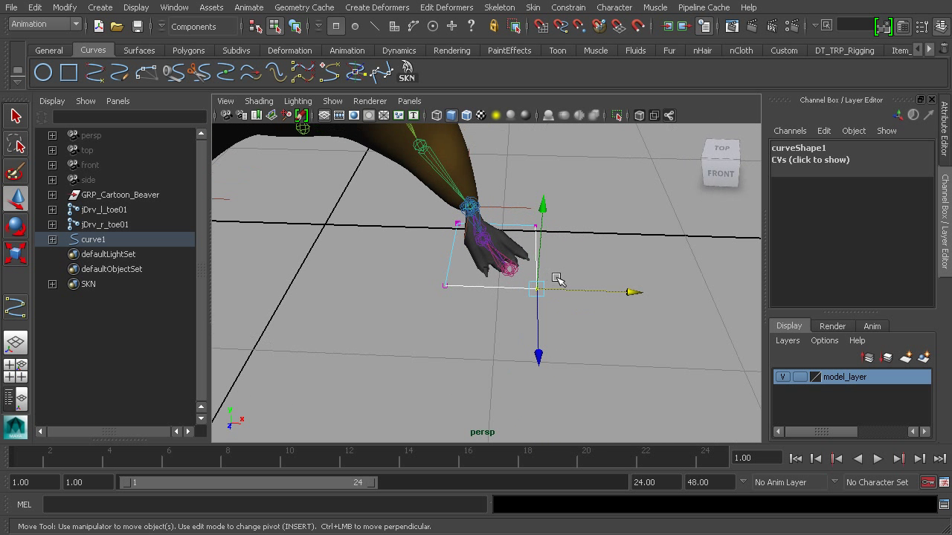
# Step: Adjust each corner CV individually to taper the outline around the foot, then return to object mode
pyautogui.click(544, 221)
pyautogui.keyDown('alt'); pyautogui.moveTo(583, 303); pyautogui.dragTo(551, 312); pyautogui.keyUp('alt')
pyautogui.click(436, 291)
pyautogui.moveTo(438, 294); pyautogui.dragTo(459, 308)
pyautogui.click(561, 229)
pyautogui.moveTo(567, 232); pyautogui.dragTo(532, 220)
pyautogui.click(550, 311)
pyautogui.moveTo(558, 310); pyautogui.dragTo(551, 297)
pyautogui.keyDown('alt'); pyautogui.moveTo(617, 327); pyautogui.dragTo(508, 260); pyautogui.keyUp('alt')
pyautogui.moveTo(408, 208); pyautogui.dragTo(450, 250)
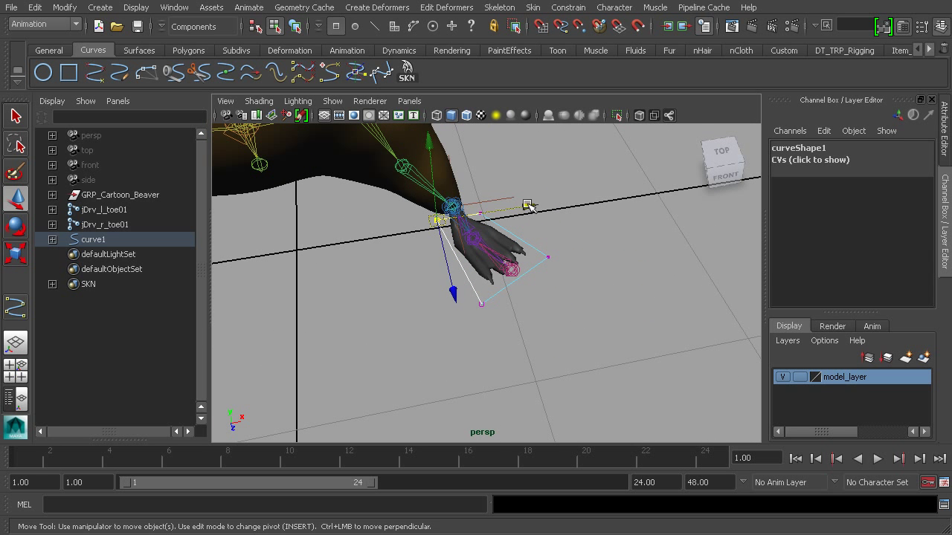
pyautogui.moveTo(529, 206); pyautogui.dragTo(521, 210)
pyautogui.keyDown('alt'); pyautogui.moveTo(585, 265); pyautogui.dragTo(588, 342); pyautogui.keyUp('alt')
pyautogui.press('F8')
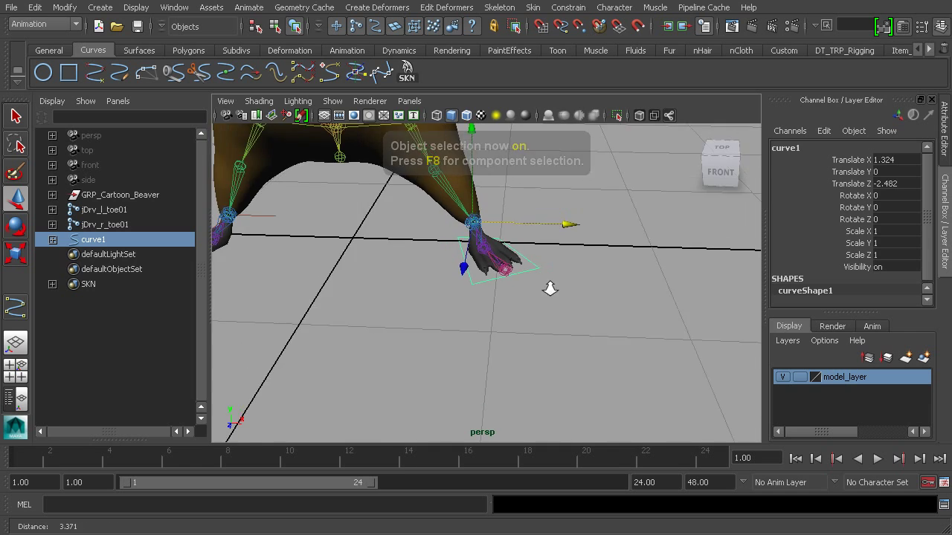
pyautogui.keyDown('alt'); pyautogui.moveTo(588, 342); pyautogui.dragTo(613, 363, button='middle'); pyautogui.keyUp('alt')
pyautogui.keyDown('alt'); pyautogui.moveTo(613, 363); pyautogui.dragTo(520, 349); pyautogui.keyUp('alt')
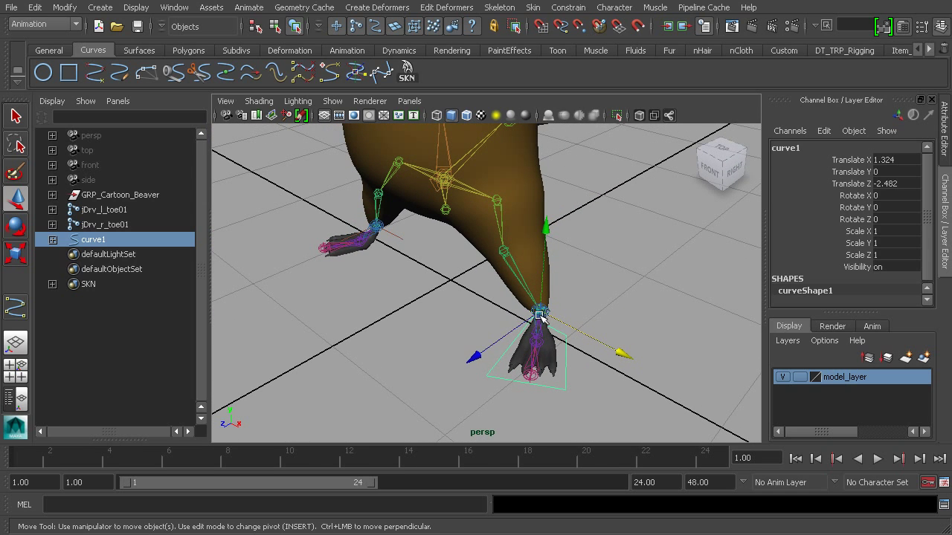
pyautogui.moveTo(483, 364); pyautogui.dragTo(589, 329, button='middle')
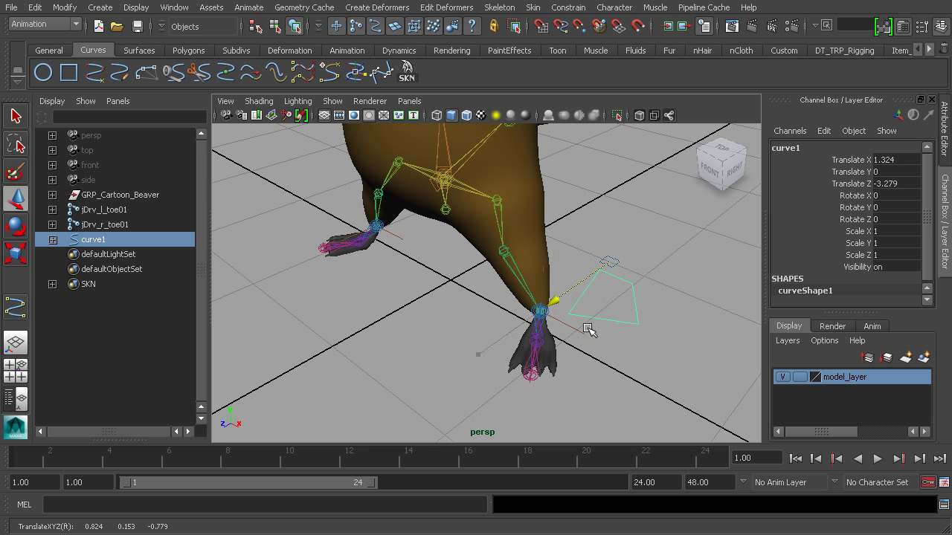
pyautogui.hotkey('ctrl', 'z')
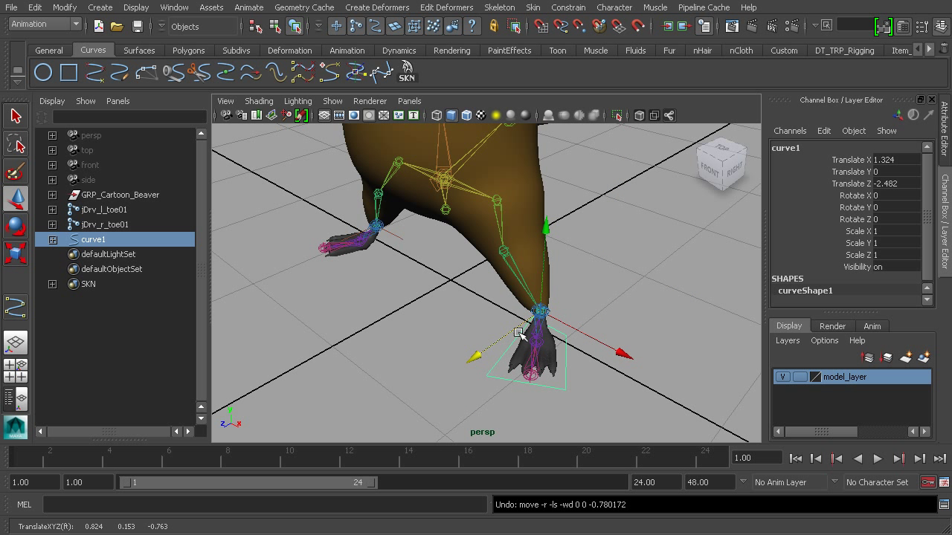
pyautogui.keyDown('alt'); pyautogui.moveTo(519, 334); pyautogui.dragTo(559, 313); pyautogui.keyUp('alt')
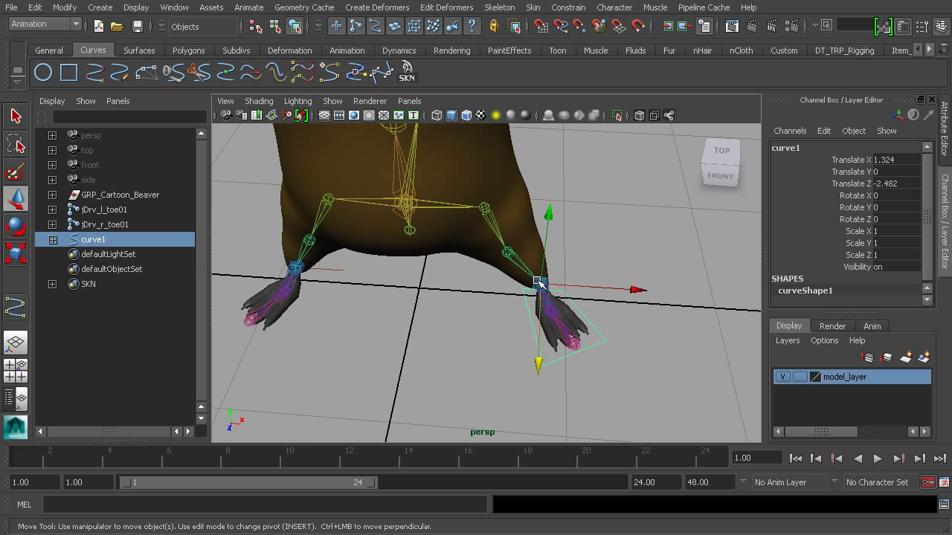
pyautogui.keyDown('alt'); pyautogui.moveTo(586, 380); pyautogui.dragTo(551, 299); pyautogui.keyUp('alt')
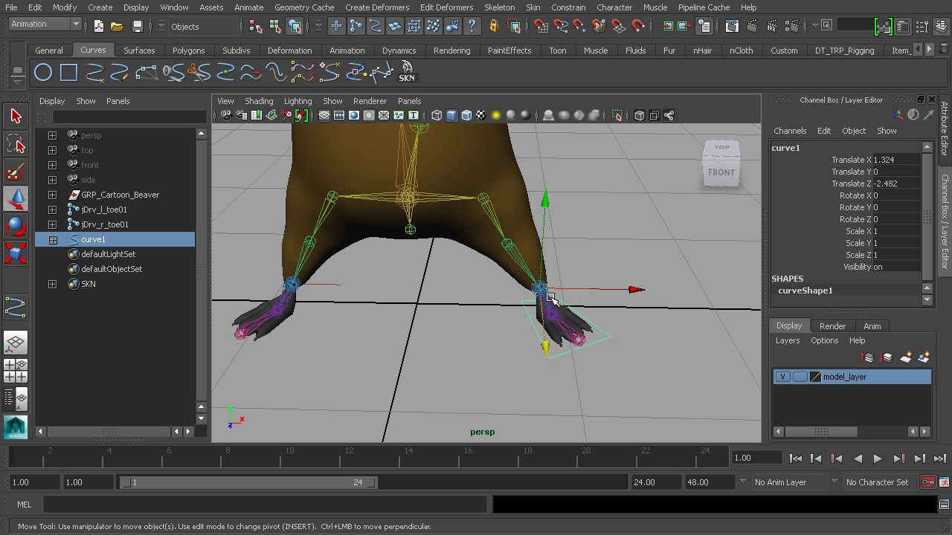
pyautogui.keyDown('alt'); pyautogui.moveTo(585, 344); pyautogui.dragTo(551, 339); pyautogui.keyUp('alt')
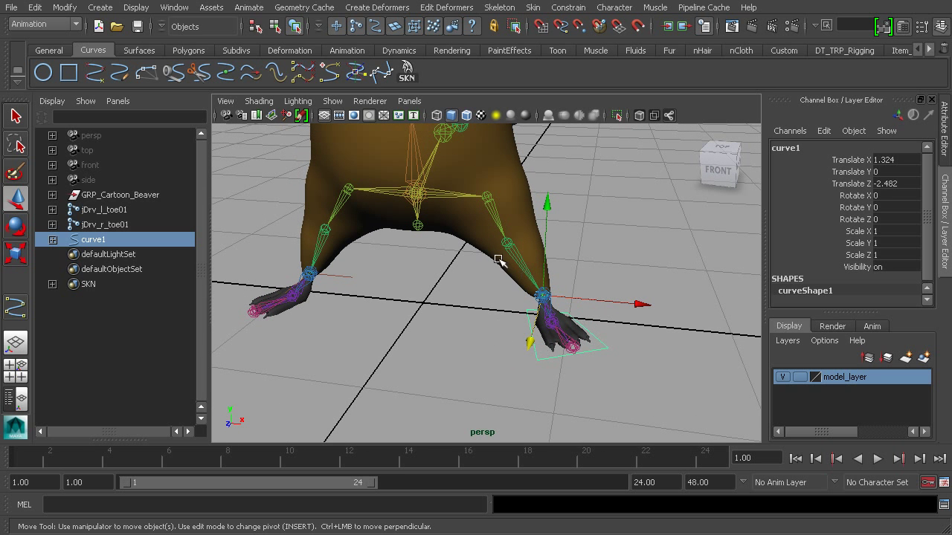
pyautogui.keyDown('alt'); pyautogui.moveTo(529, 297); pyautogui.dragTo(555, 317); pyautogui.keyUp('alt')
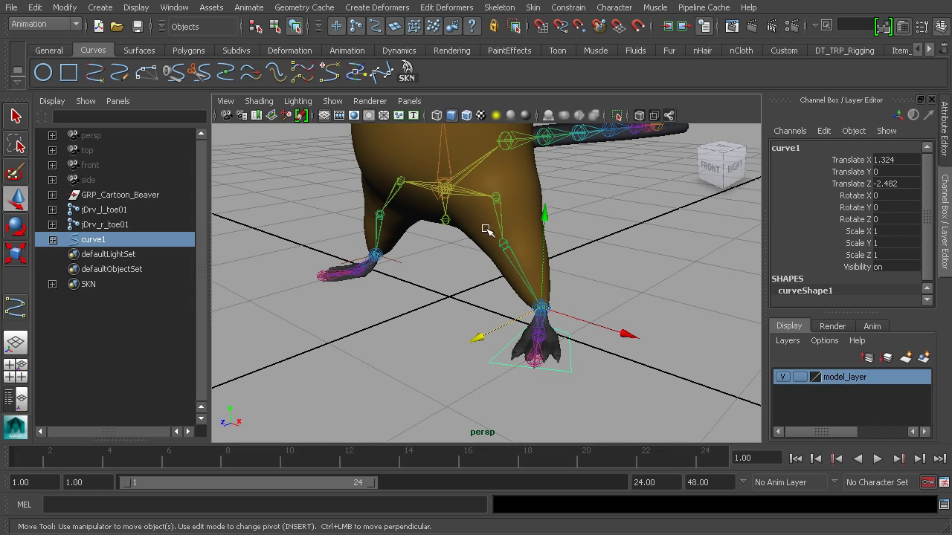
pyautogui.keyDown('alt'); pyautogui.moveTo(538, 291); pyautogui.dragTo(564, 301); pyautogui.keyUp('alt')
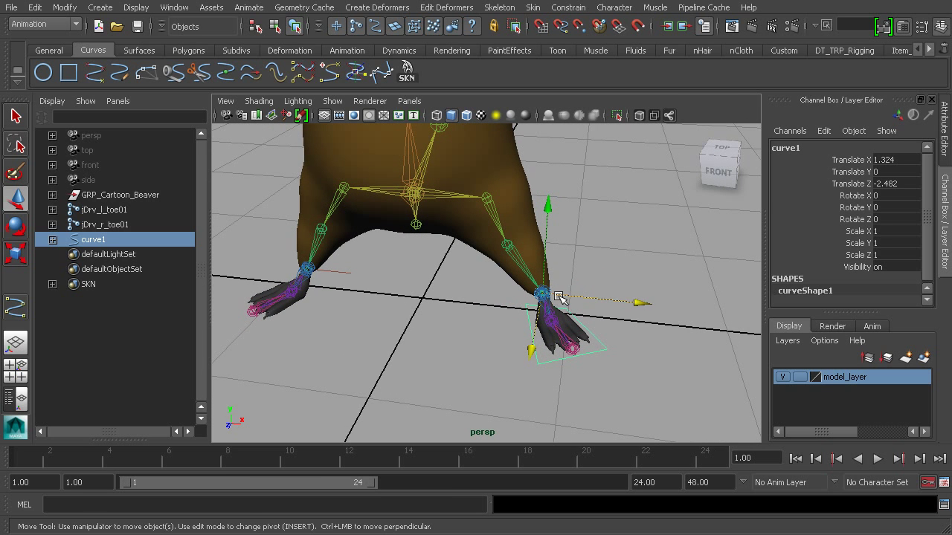
pyautogui.keyDown('alt'); pyautogui.moveTo(607, 370); pyautogui.dragTo(533, 339); pyautogui.keyUp('alt')
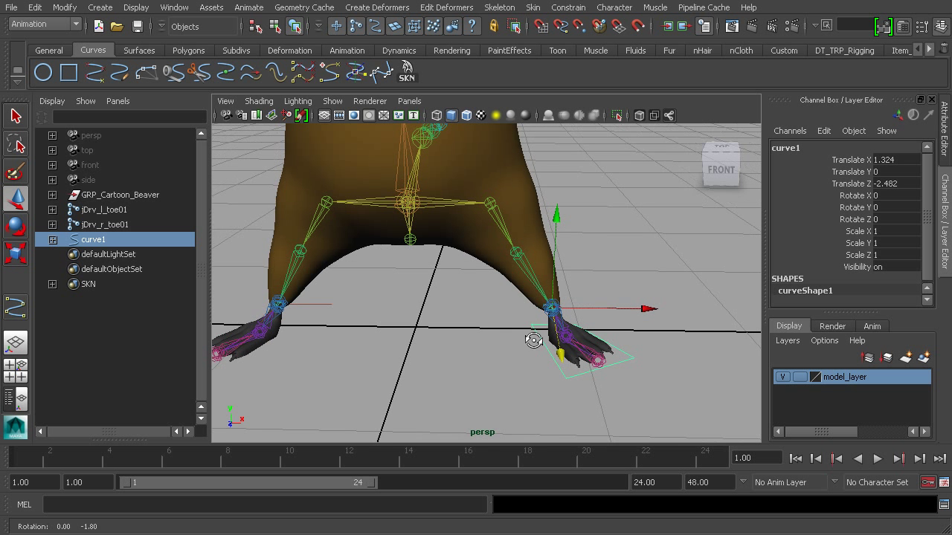
# Step: Rename curve1 to anim_l_leg01
pyautogui.click(796, 147)
pyautogui.write('anim_l_leg01')
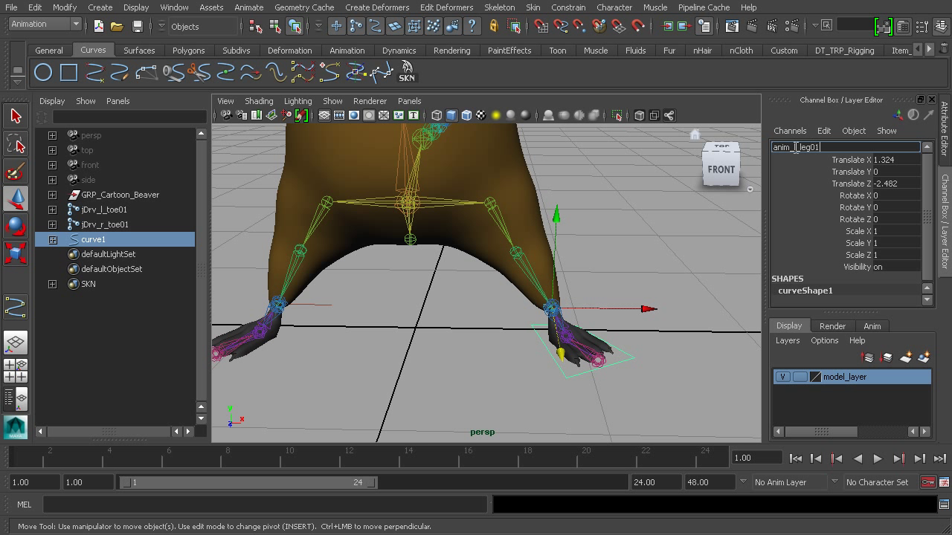
pyautogui.press('Return')
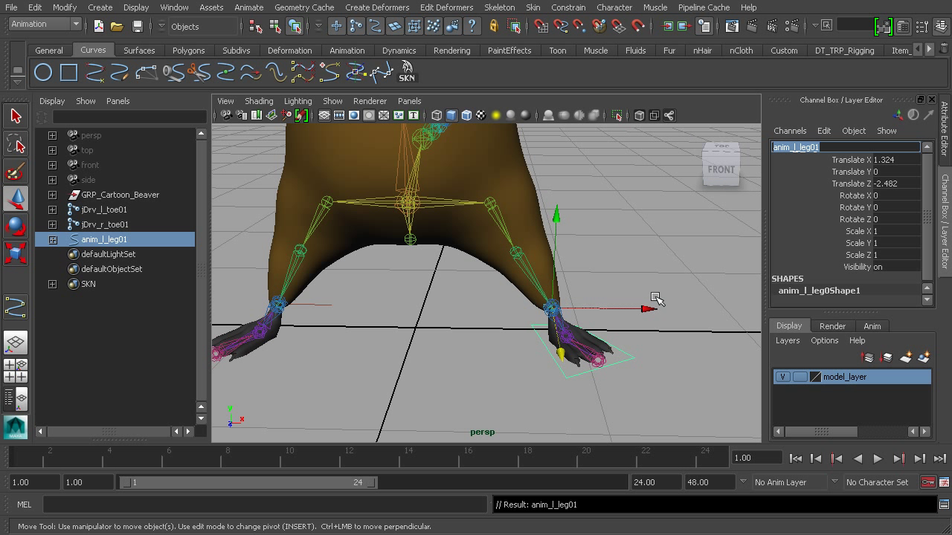
# Step: Try setting the control's Translate X/Y/Z to 0, then undo so it returns under the foot
pyautogui.moveTo(584, 313)
pyautogui.keyDown('alt'); pyautogui.mouseDown()
pyautogui.moveTo(605, 304)
pyautogui.moveTo(569, 309)
pyautogui.mouseUp(); pyautogui.keyUp('alt')
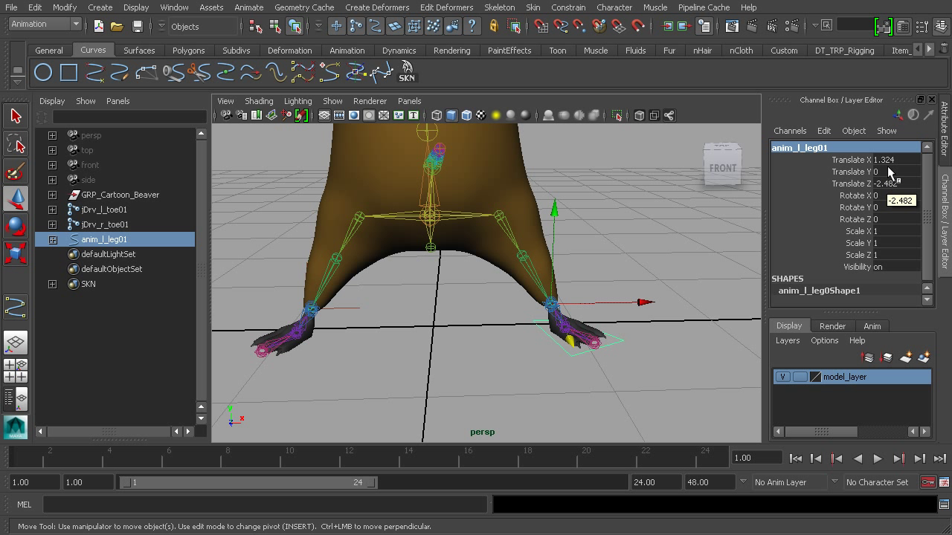
pyautogui.moveTo(893, 160); pyautogui.dragTo(894, 183)
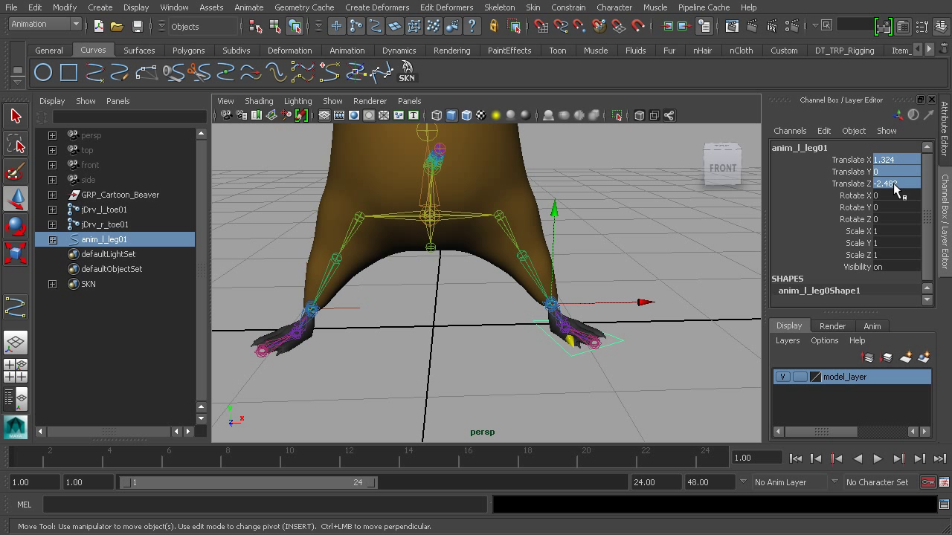
pyautogui.write('0')
pyautogui.press('Return')
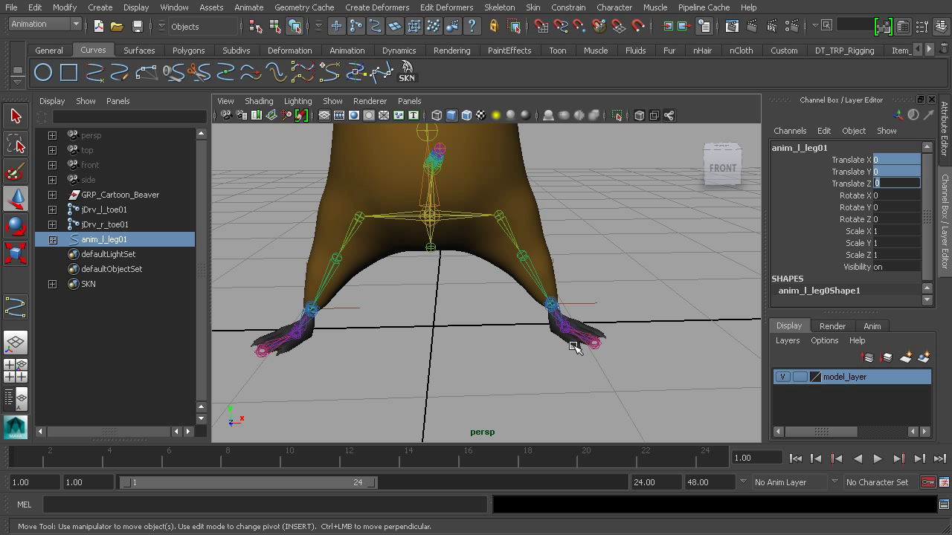
pyautogui.keyDown('alt'); pyautogui.moveTo(574, 347); pyautogui.dragTo(637, 380, button='right'); pyautogui.keyUp('alt')
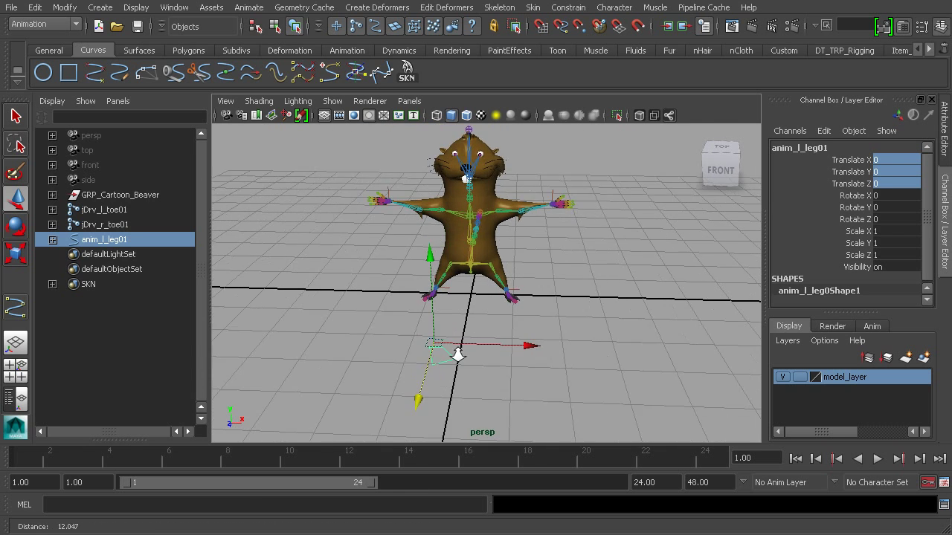
pyautogui.hotkey('ctrl', 'z')
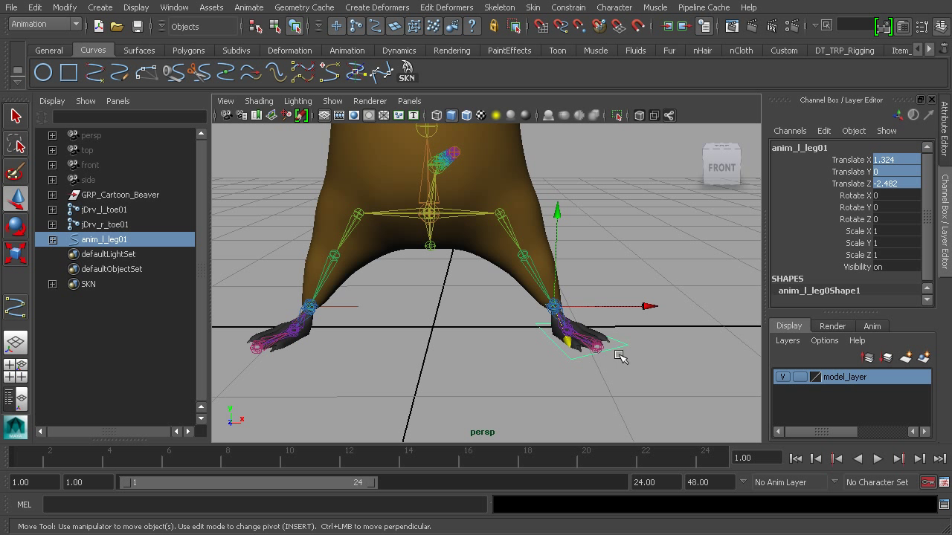
# Step: Freeze anim_l_leg01's transformations, test-move it, and reset its translates to 0 under the foot
pyautogui.click(70, 9)
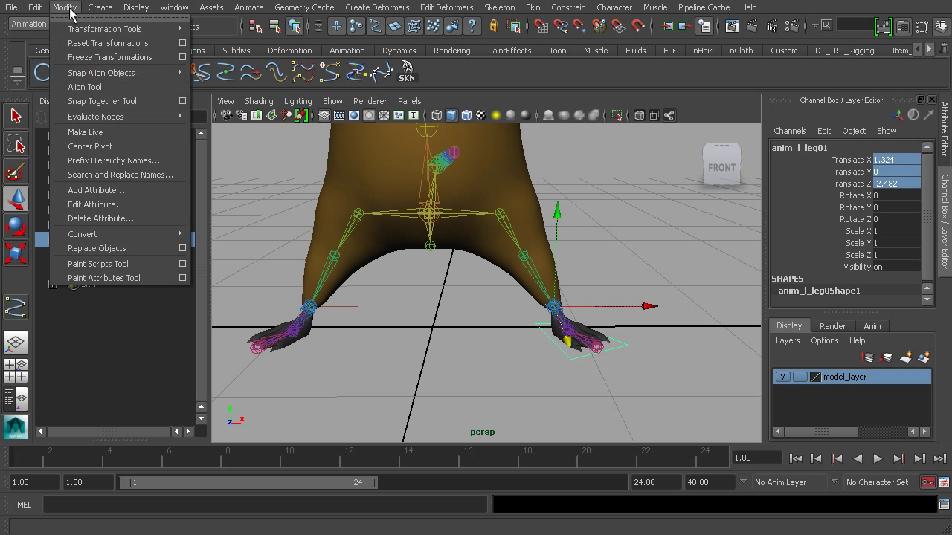
pyautogui.click(109, 58)
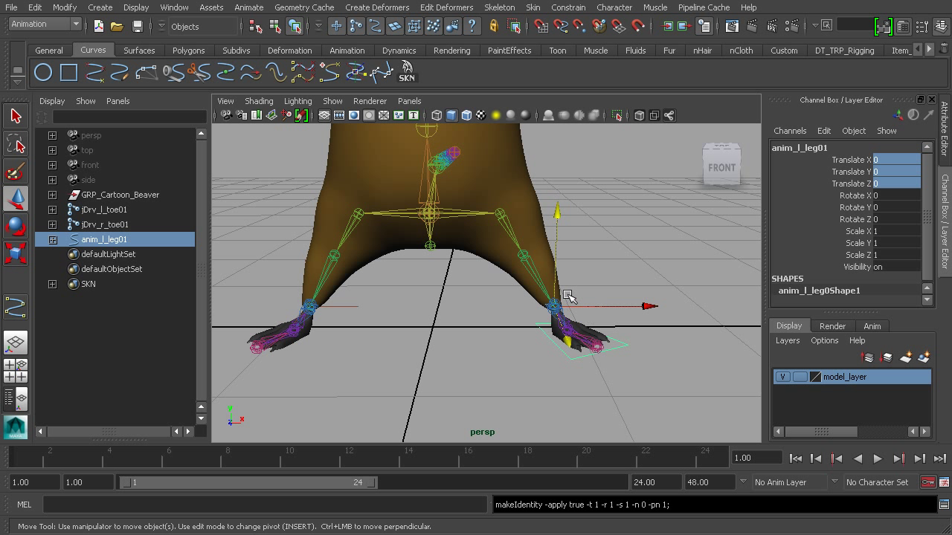
pyautogui.moveTo(562, 319); pyautogui.dragTo(468, 344)
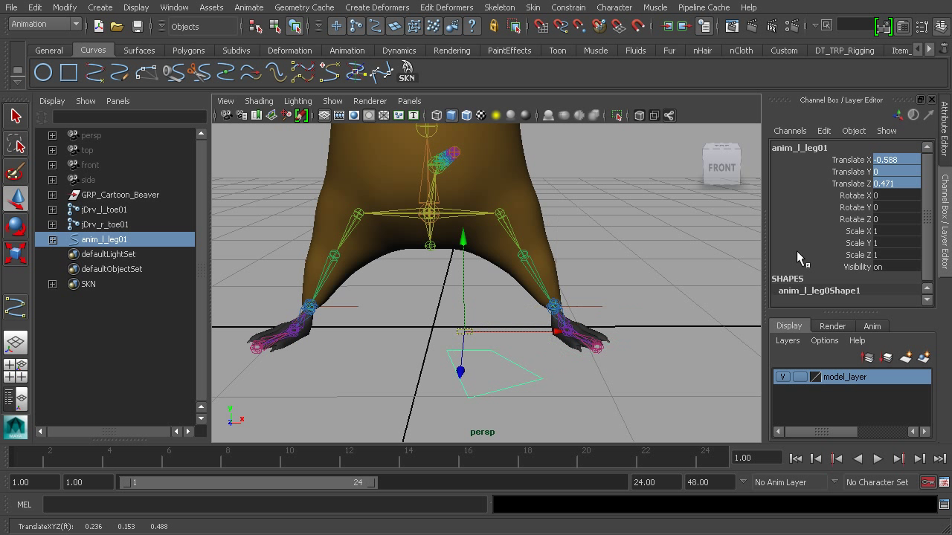
pyautogui.click(903, 183)
pyautogui.write('0')
pyautogui.press('Return')
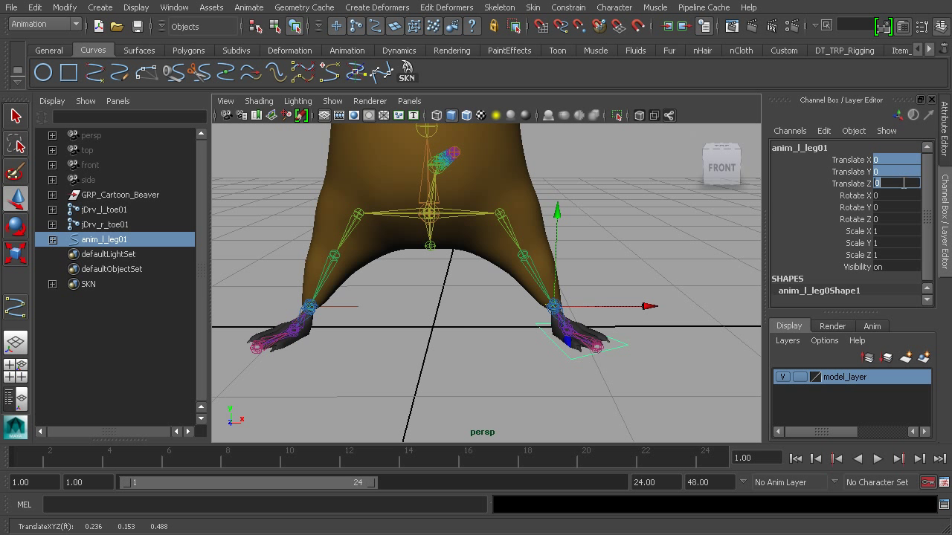
pyautogui.keyDown('alt'); pyautogui.moveTo(565, 319); pyautogui.dragTo(503, 334); pyautogui.keyUp('alt')
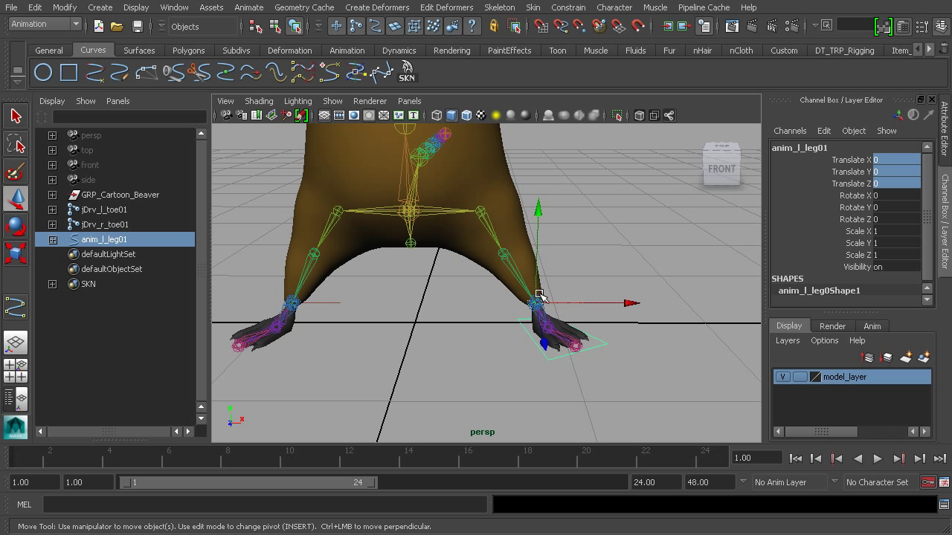
pyautogui.keyDown('alt'); pyautogui.moveTo(498, 313); pyautogui.dragTo(518, 321, button='middle'); pyautogui.keyUp('alt')
# Step: Duplicate the anim_l_leg01 control and group the copy into group1
pyautogui.keyDown('alt'); pyautogui.moveTo(519, 322); pyautogui.dragTo(566, 325); pyautogui.keyUp('alt')
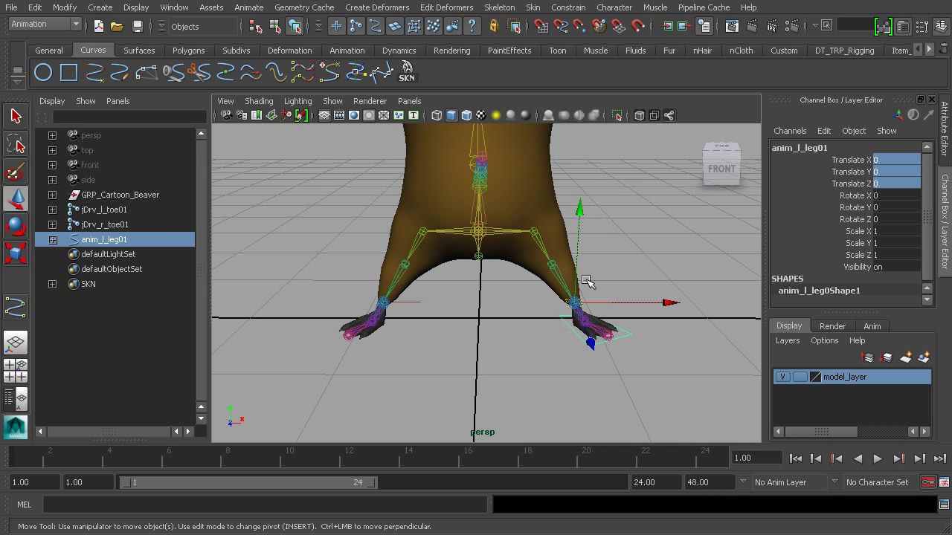
pyautogui.scroll(5, 590, 311)
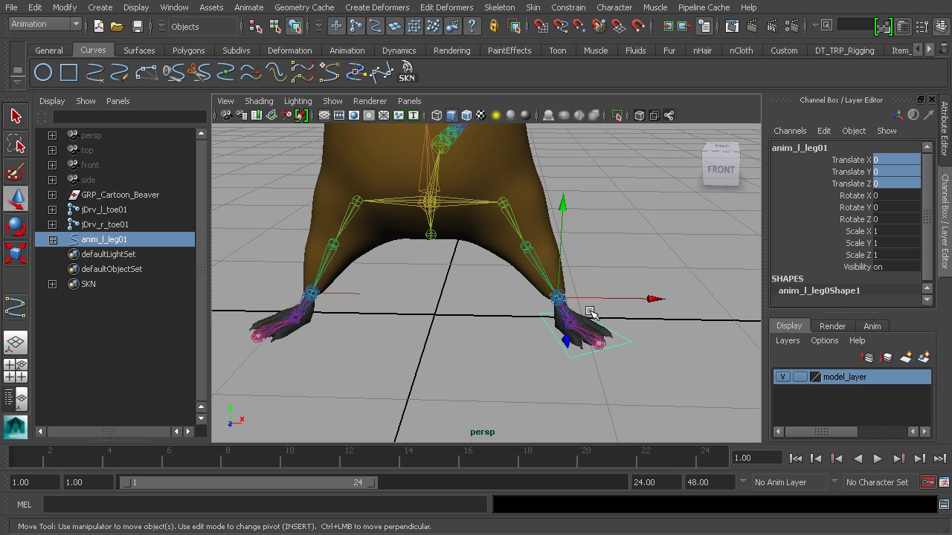
pyautogui.hotkey('ctrl', 'd')
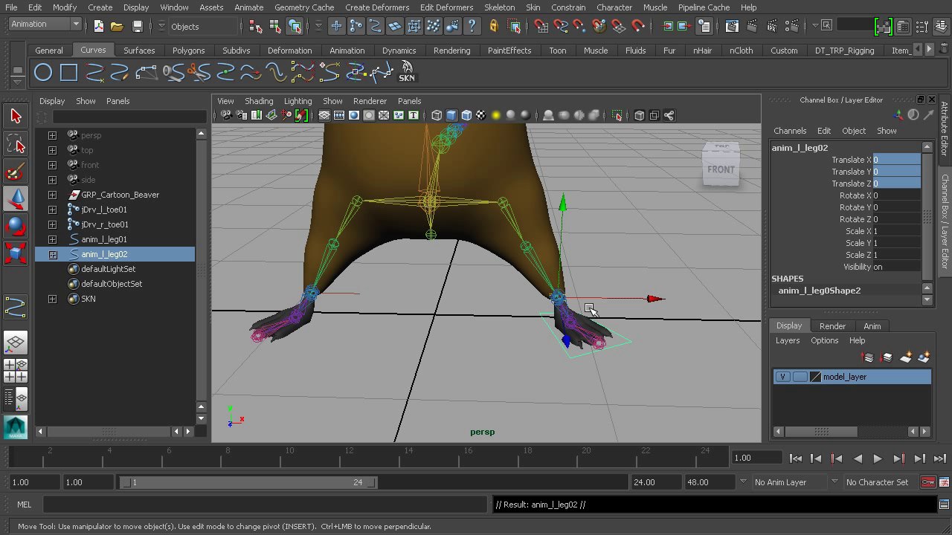
pyautogui.hotkey('ctrl', 'g')
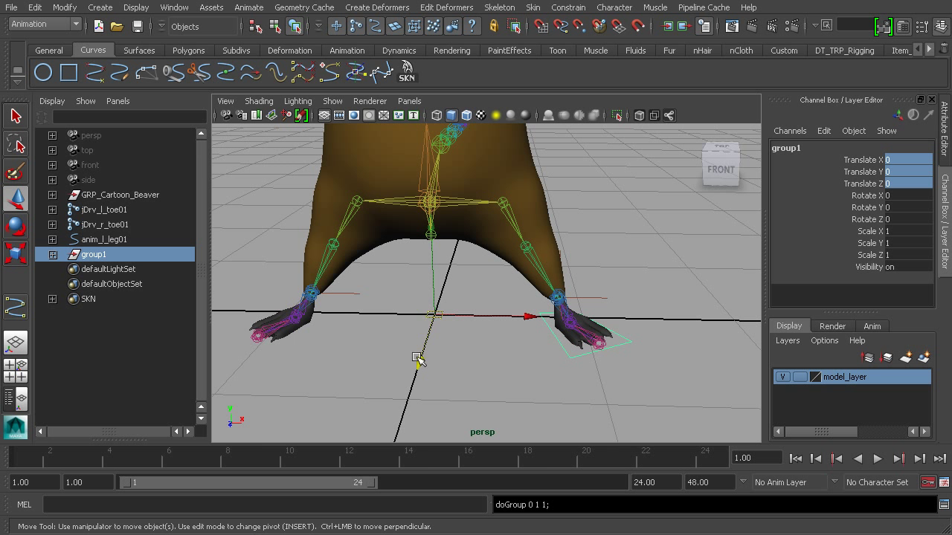
# Step: Set group1's Scale X to -1 to mirror the copy under the other foot
pyautogui.keyDown('alt'); pyautogui.moveTo(429, 322); pyautogui.dragTo(489, 334, button='middle'); pyautogui.keyUp('alt')
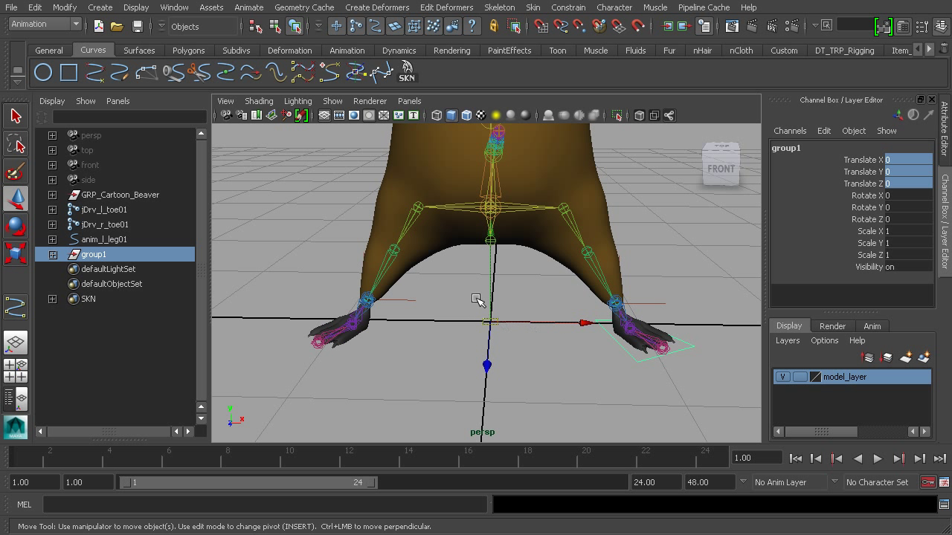
pyautogui.click(906, 230)
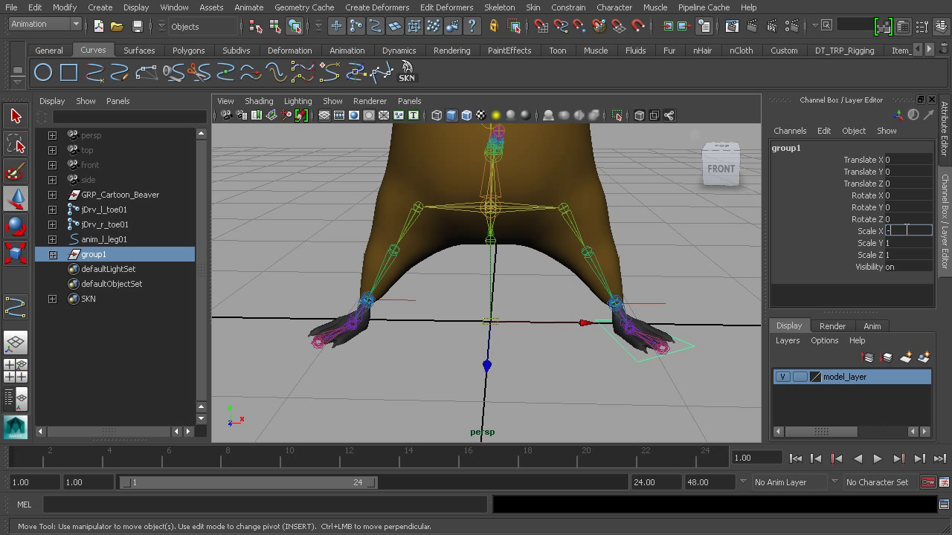
pyautogui.write('-1')
pyautogui.press('Return')
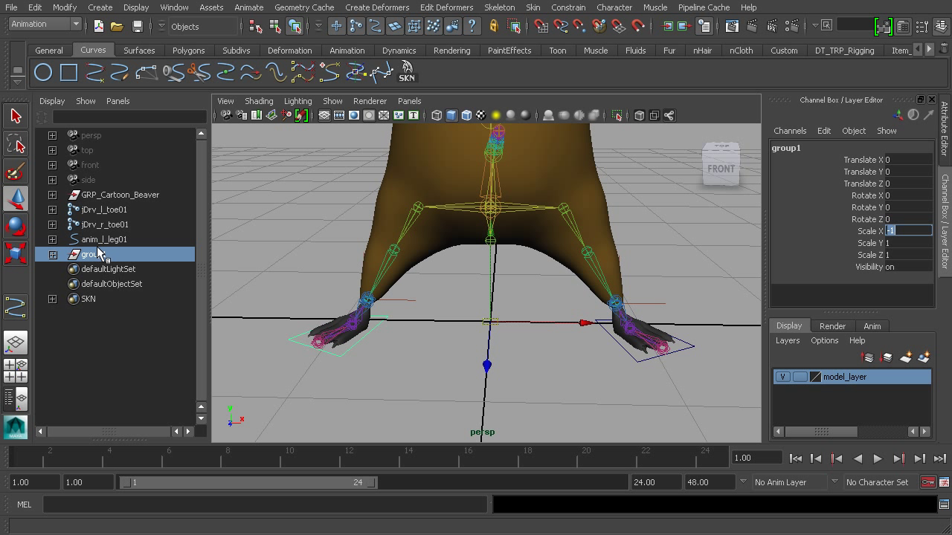
pyautogui.click(37, 8)
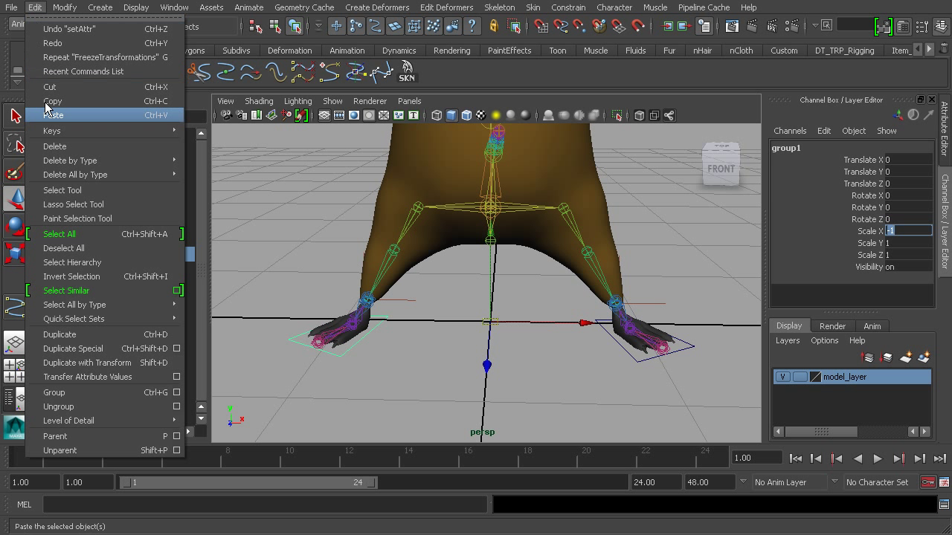
# Step: Ungroup the mirrored copy and freeze its transformations so Scale X reads 1
pyautogui.click(77, 407)
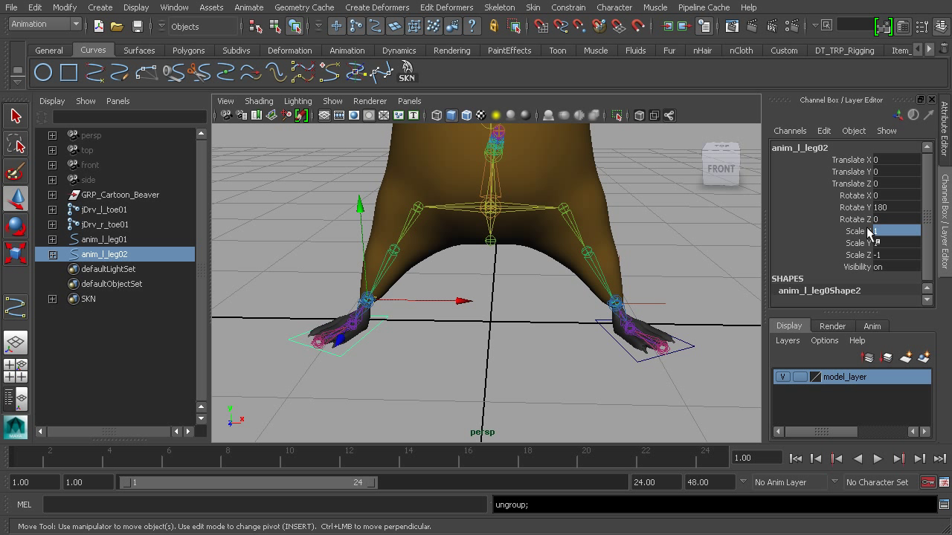
pyautogui.click(60, 9)
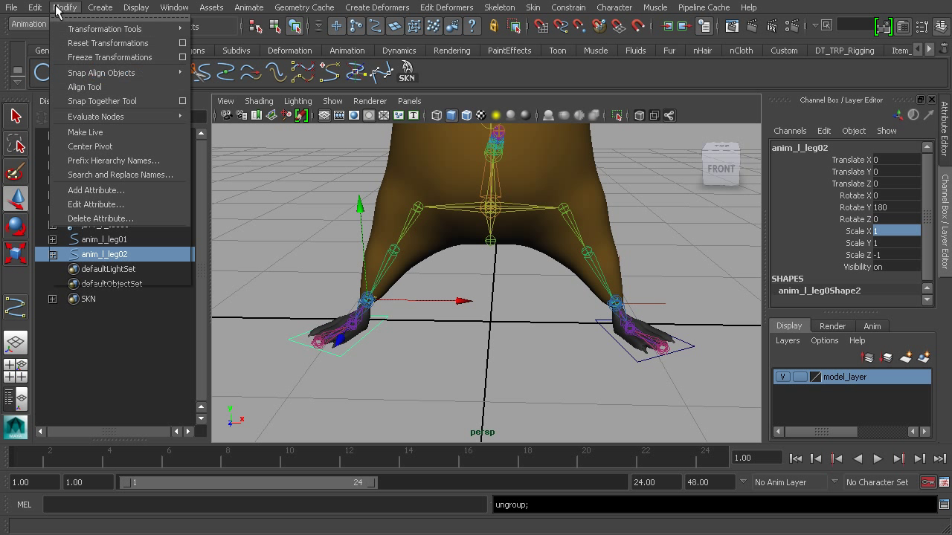
pyautogui.click(82, 57)
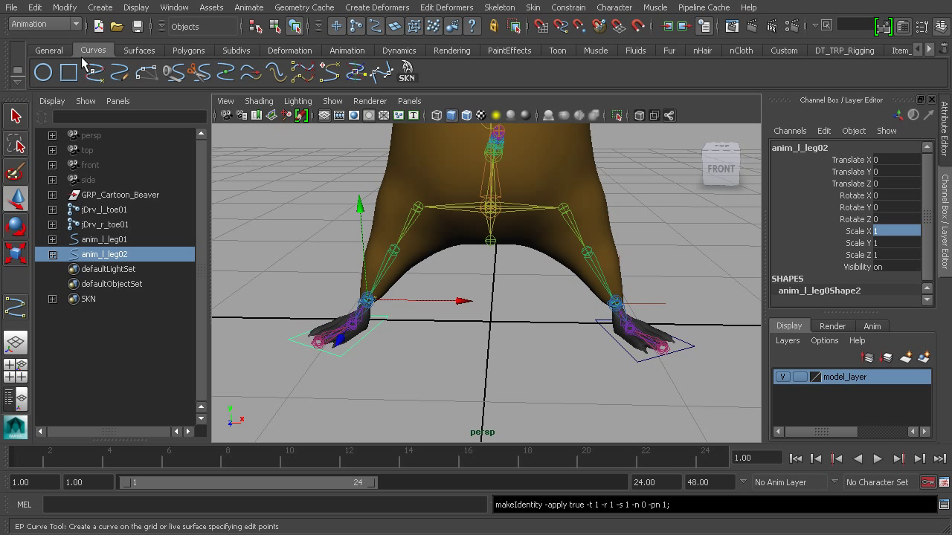
# Step: Rename the mirrored control to anim_r_leg01
pyautogui.click(831, 148)
pyautogui.click(831, 148)
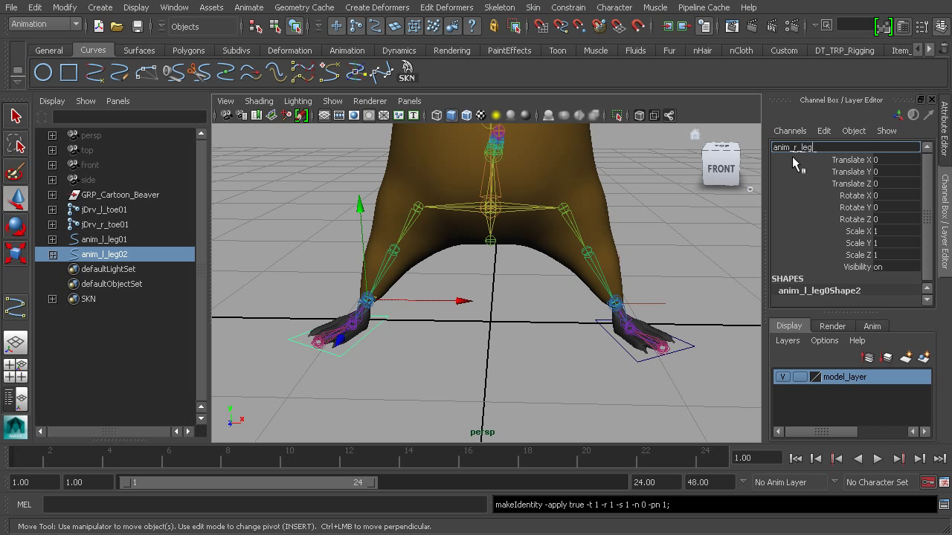
pyautogui.press('Return')
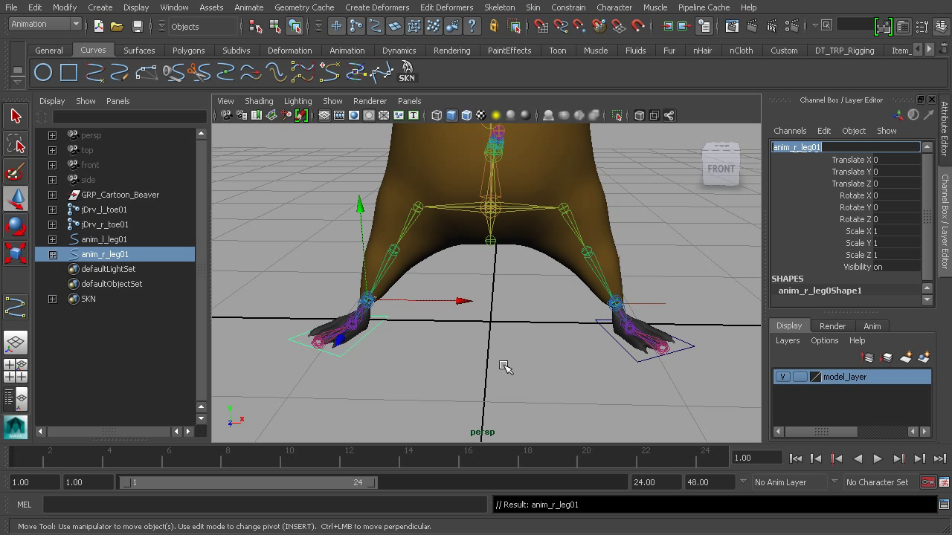
pyautogui.moveTo(591, 322); pyautogui.dragTo(606, 342)
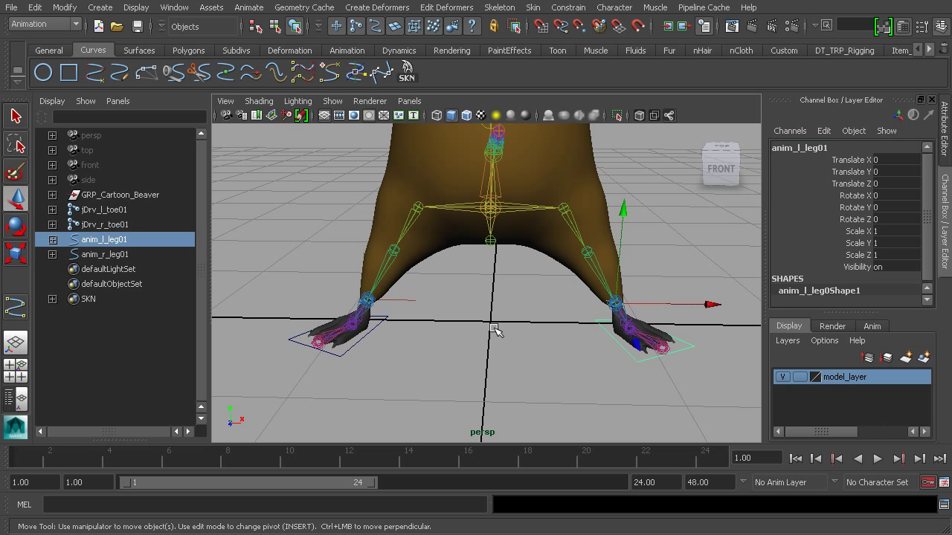
# Step: Select anim_r_leg01 and show its anim_r_leg0Shape1 node in the Attribute Editor
pyautogui.click(386, 327)
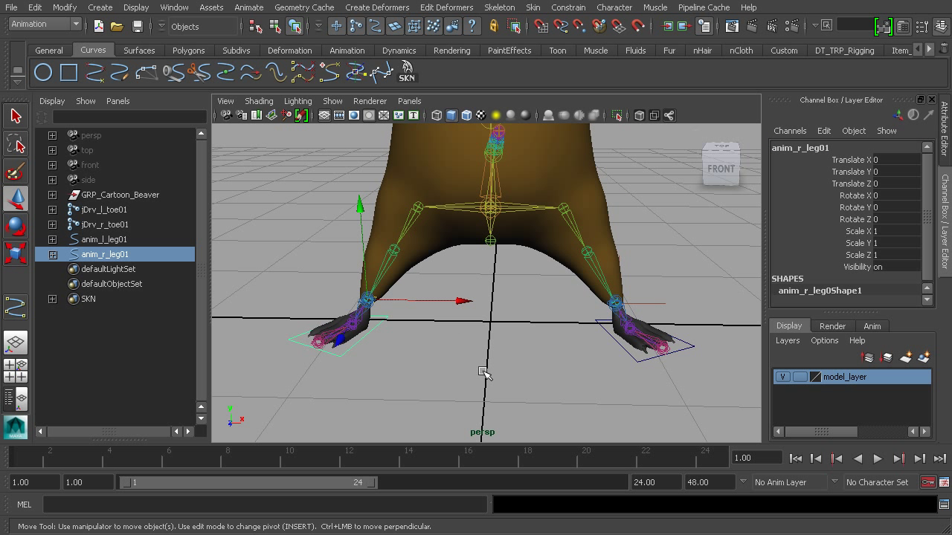
pyautogui.keyDown('alt'); pyautogui.moveTo(482, 370); pyautogui.dragTo(462, 372, button='middle'); pyautogui.keyUp('alt')
pyautogui.click(440, 359)
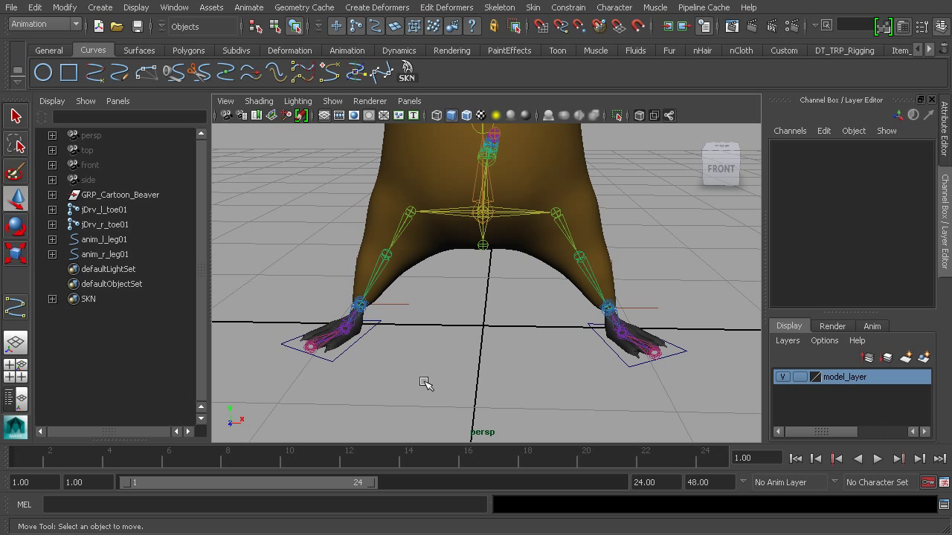
pyautogui.click(631, 370)
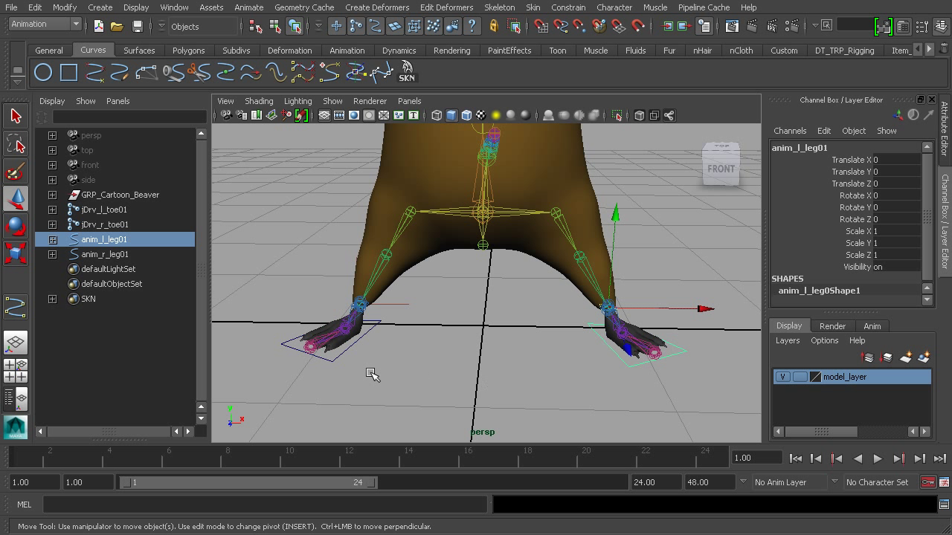
pyautogui.click(316, 363)
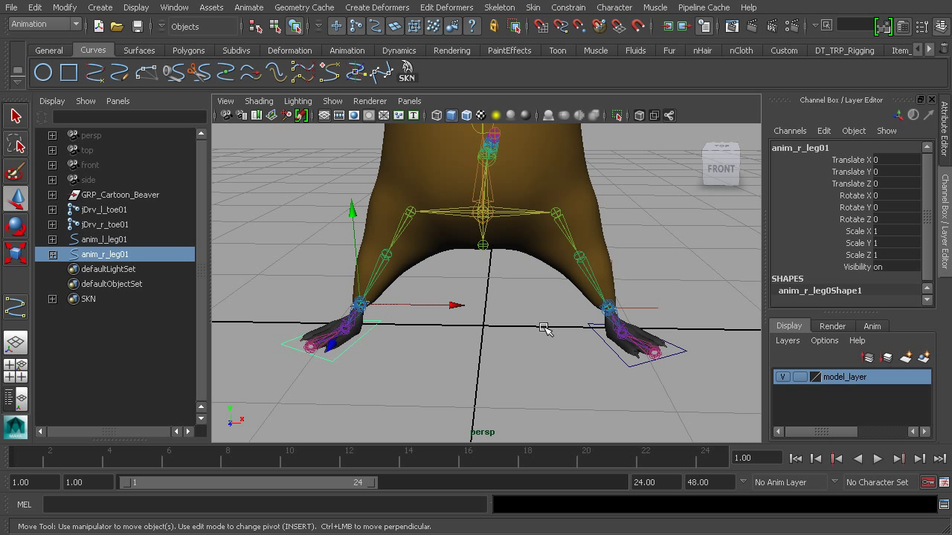
pyautogui.click(599, 329)
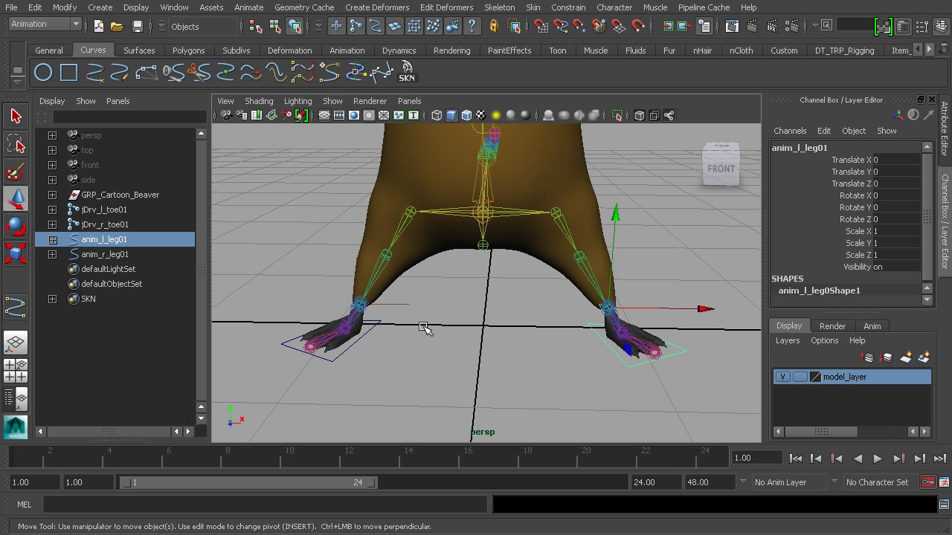
pyautogui.click(380, 326)
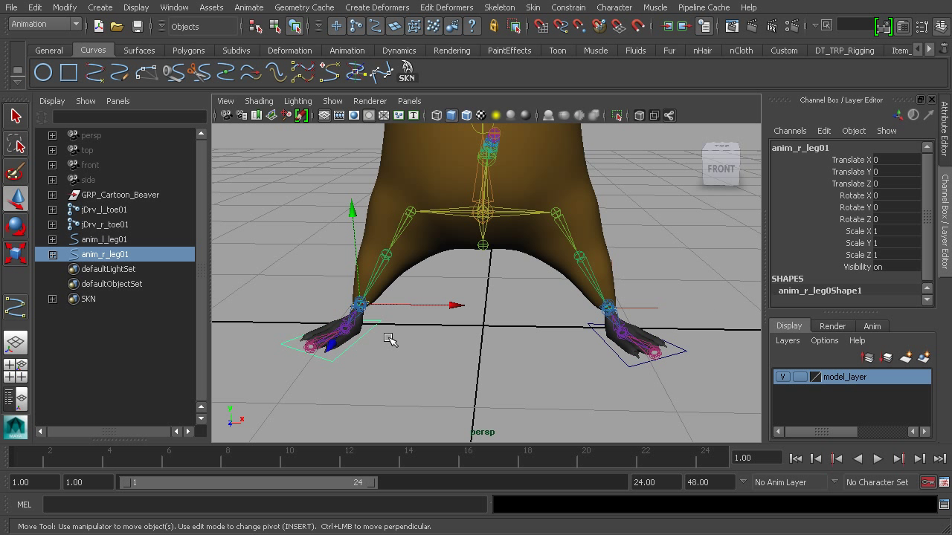
pyautogui.keyDown('alt'); pyautogui.moveTo(376, 331); pyautogui.dragTo(418, 351, button='middle'); pyautogui.keyUp('alt')
pyautogui.scroll(1, 419, 341)
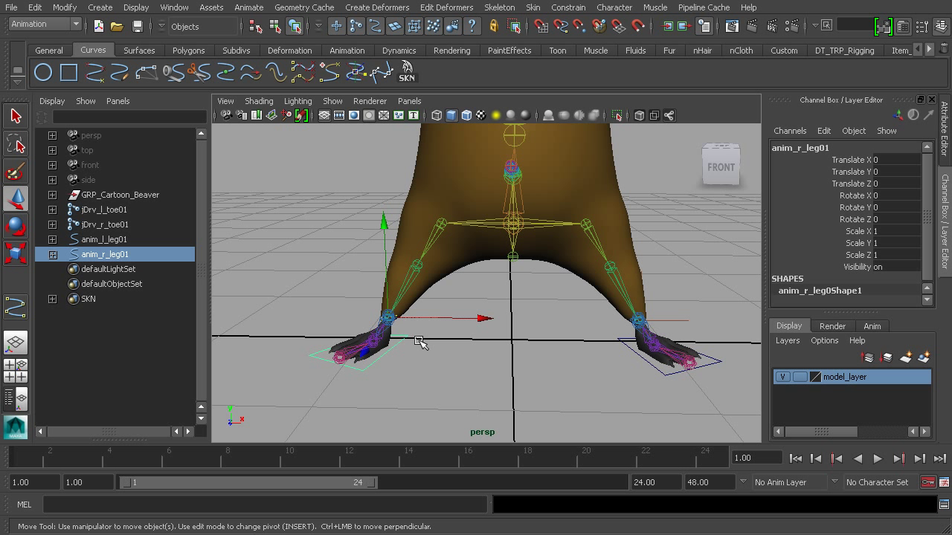
pyautogui.hotkey('ctrl', 'a')
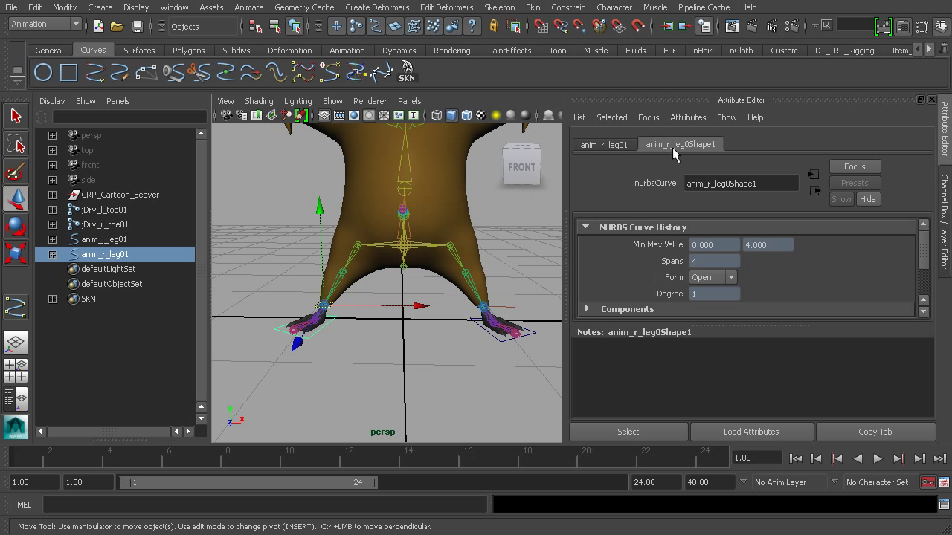
# Step: Enable drawing overrides on anim_r_leg01 and set its override colour to red
pyautogui.scroll(-3, 611, 270)
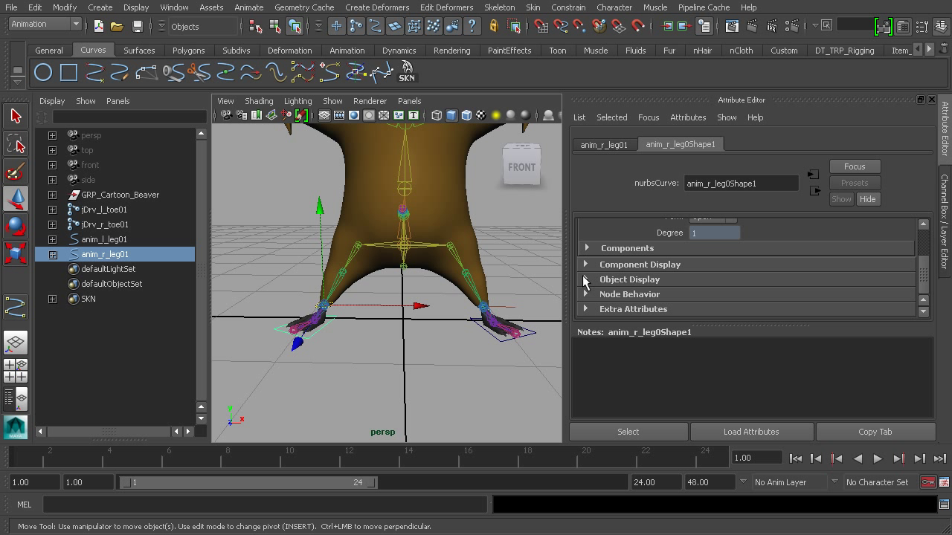
pyautogui.click(585, 280)
pyautogui.scroll(-3, 640, 280)
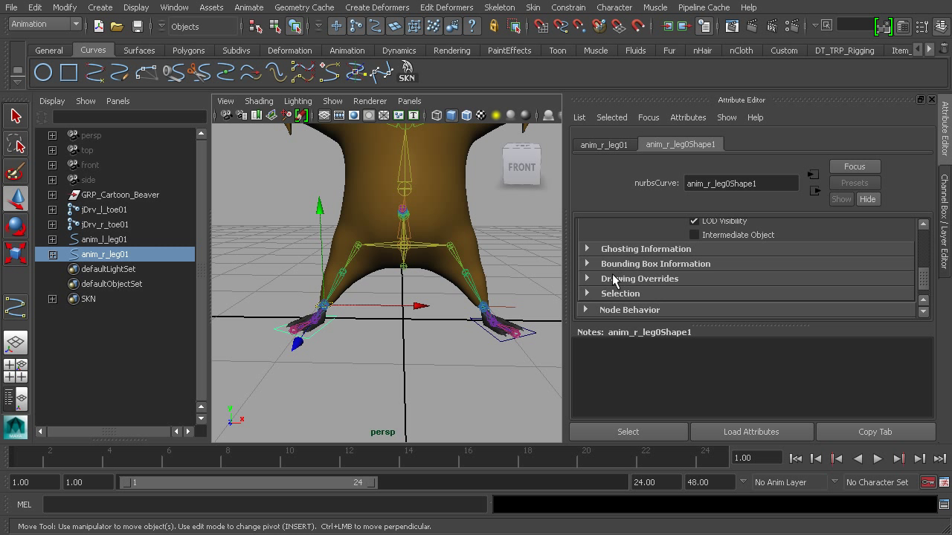
pyautogui.click(588, 279)
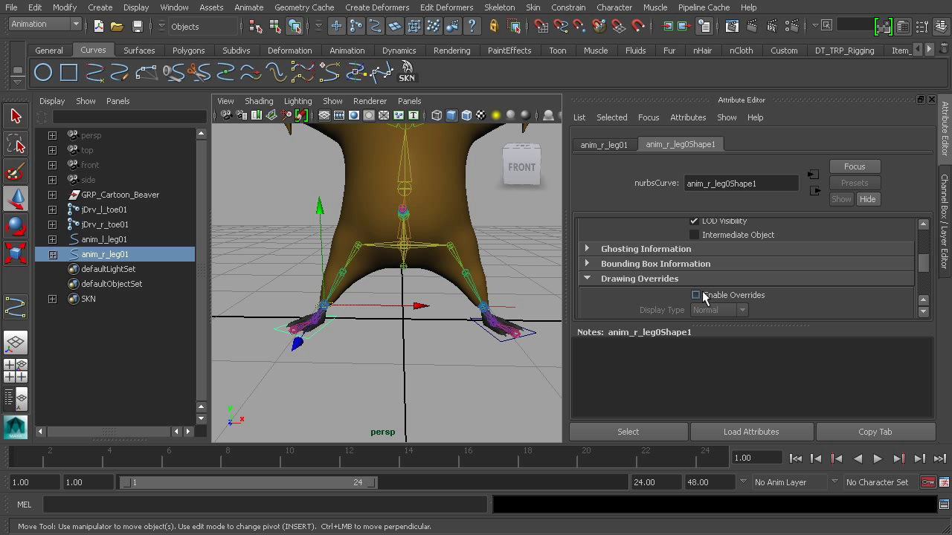
pyautogui.click(703, 296)
pyautogui.scroll(-4, 754, 279)
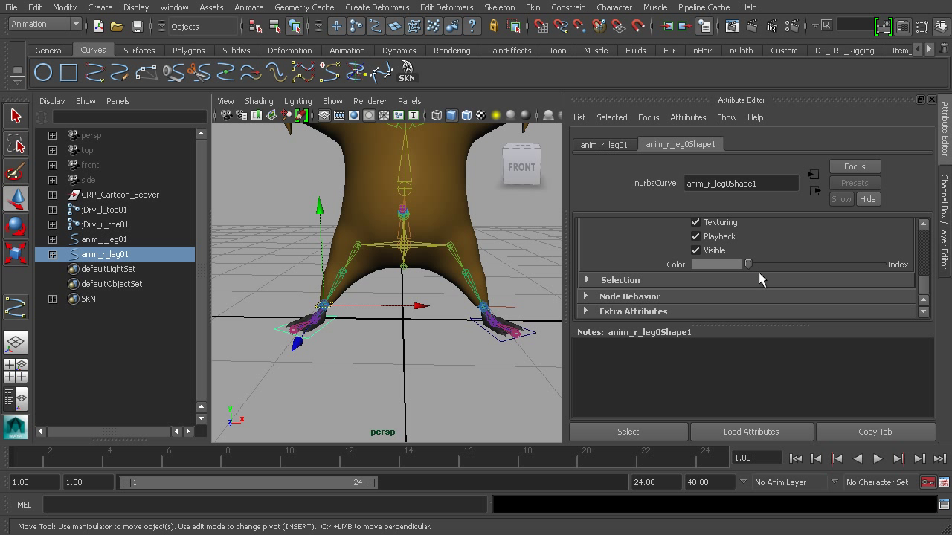
pyautogui.moveTo(746, 265); pyautogui.dragTo(802, 270)
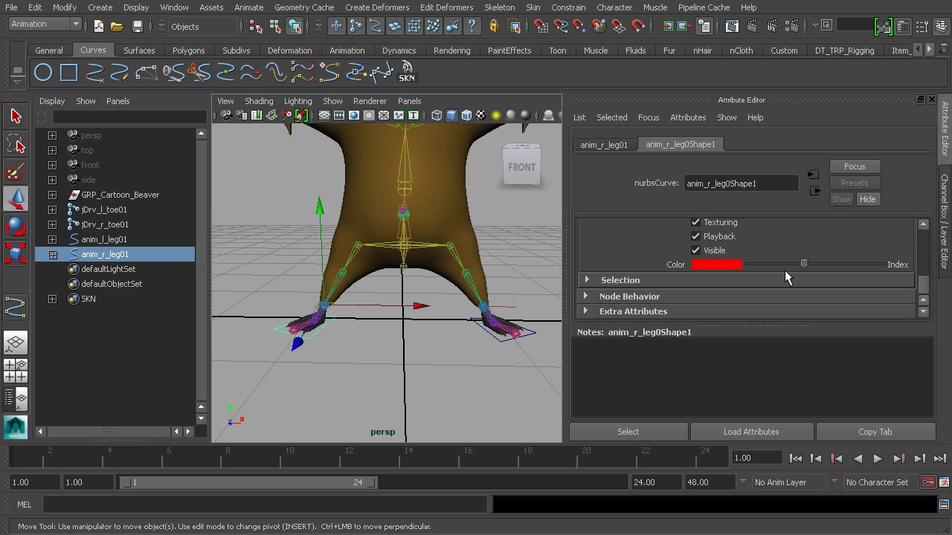
pyautogui.click(465, 364)
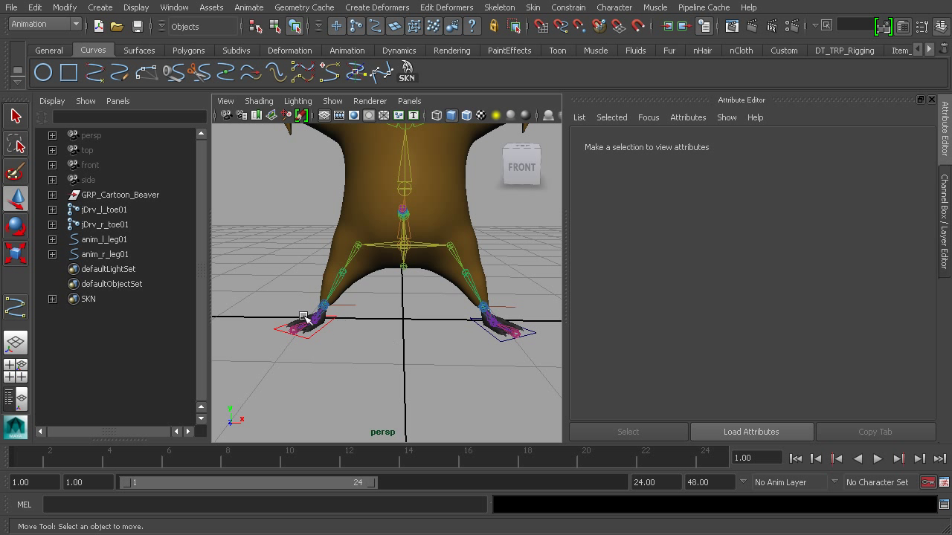
# Step: Enable drawing overrides on anim_l_leg01 and set its override colour to blue
pyautogui.click(505, 339)
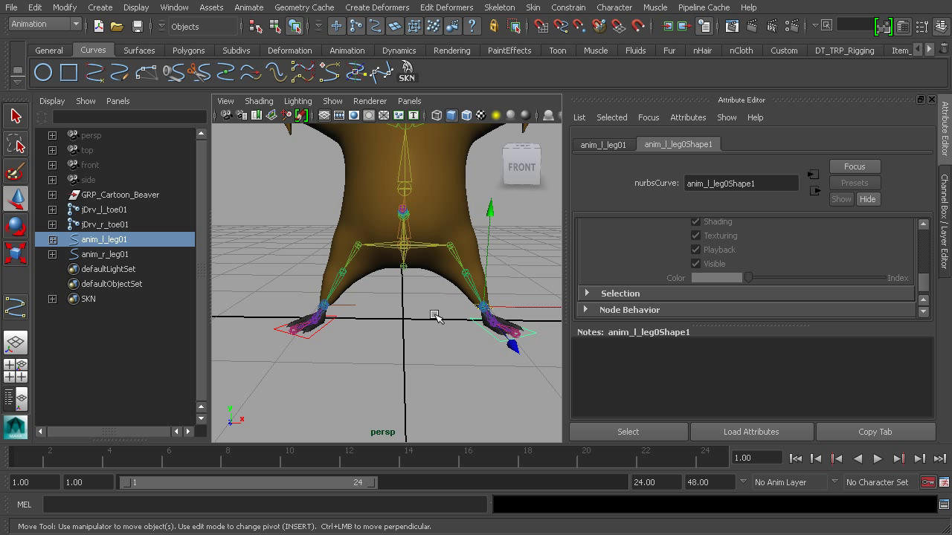
pyautogui.scroll(3, 695, 269)
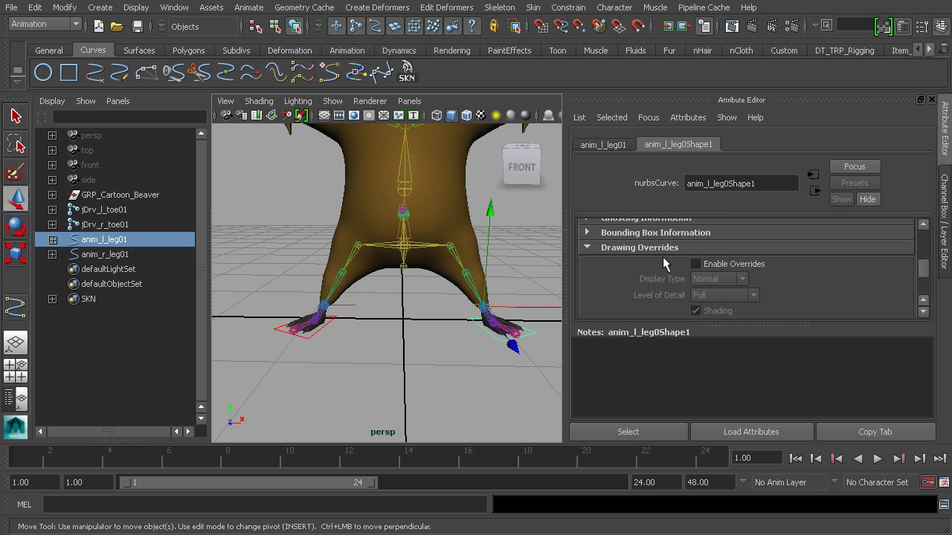
pyautogui.click(696, 265)
pyautogui.scroll(-3, 760, 274)
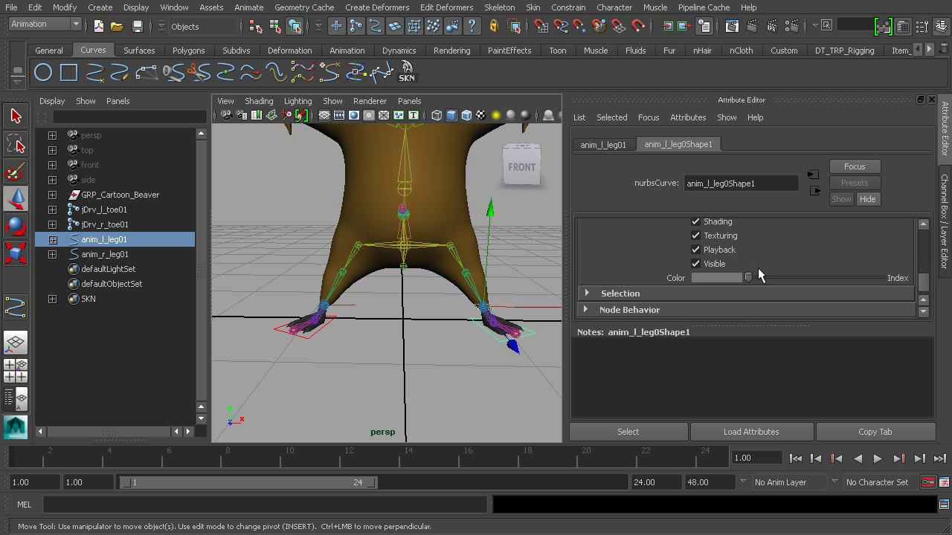
pyautogui.moveTo(749, 277); pyautogui.dragTo(770, 287)
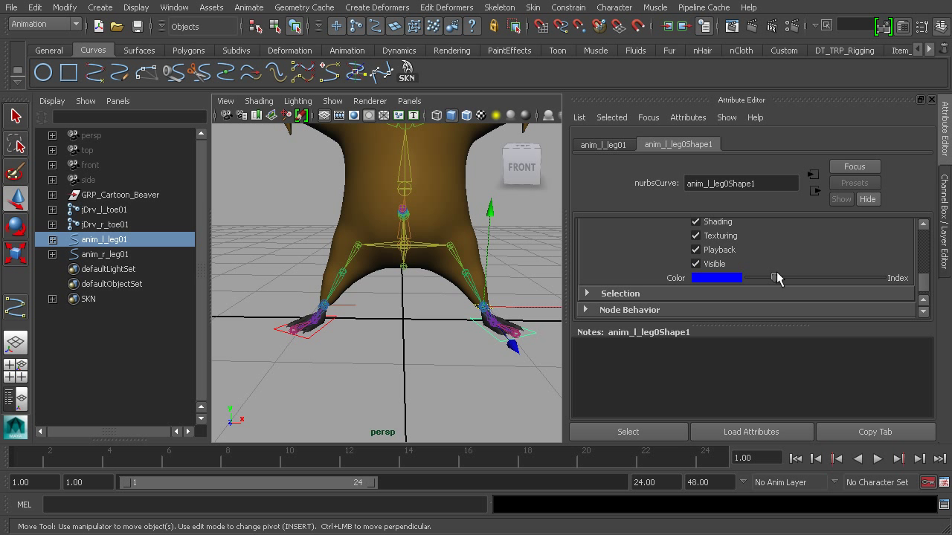
pyautogui.click(429, 339)
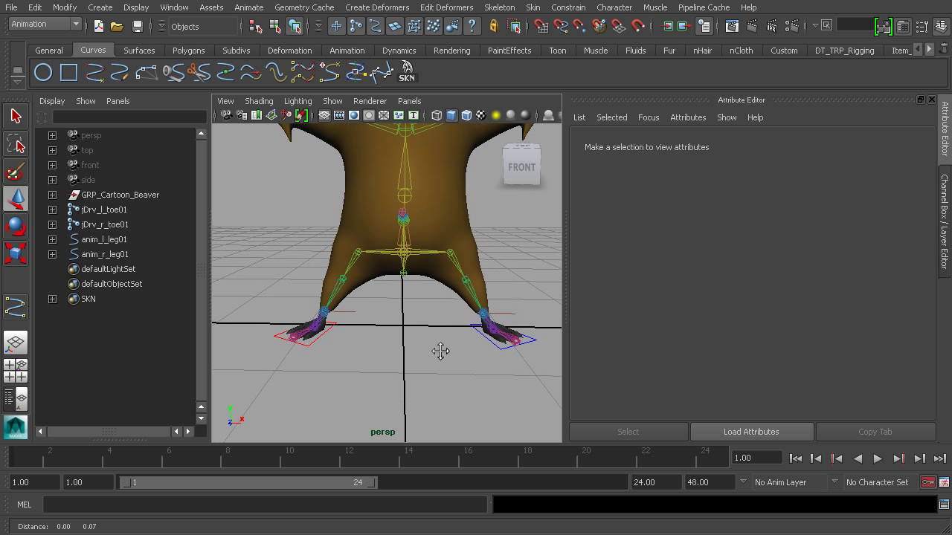
# Step: Return to the Channel Box and select the anim_r_leg01 foot control
pyautogui.hotkey('ctrl', 'a')
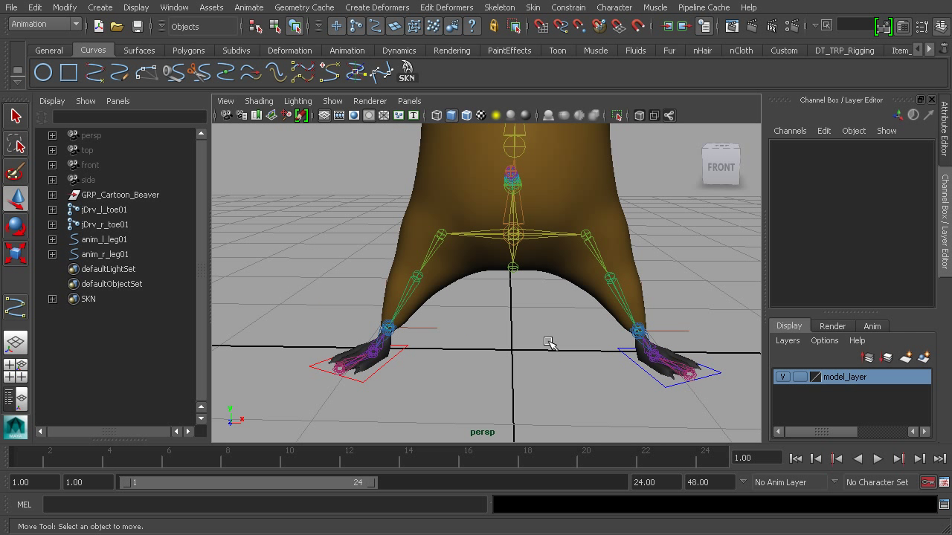
pyautogui.click(629, 362)
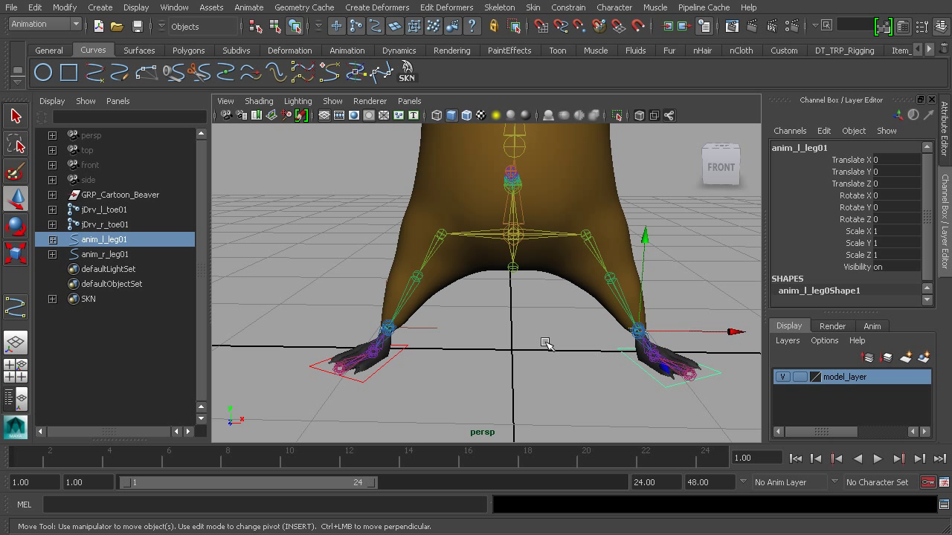
pyautogui.click(402, 352)
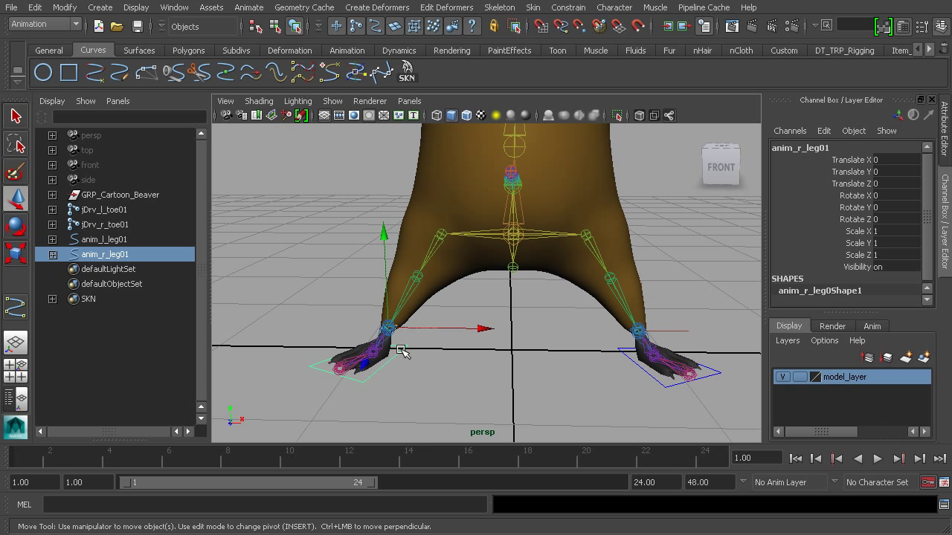
# Step: Lift anim_r_leg01 to test that the leg bends, then undo the move
pyautogui.moveTo(402, 351)
pyautogui.keyDown('alt'); pyautogui.mouseDown()
pyautogui.moveTo(424, 357)
pyautogui.moveTo(385, 335)
pyautogui.moveTo(398, 339)
pyautogui.mouseUp(); pyautogui.keyUp('alt')
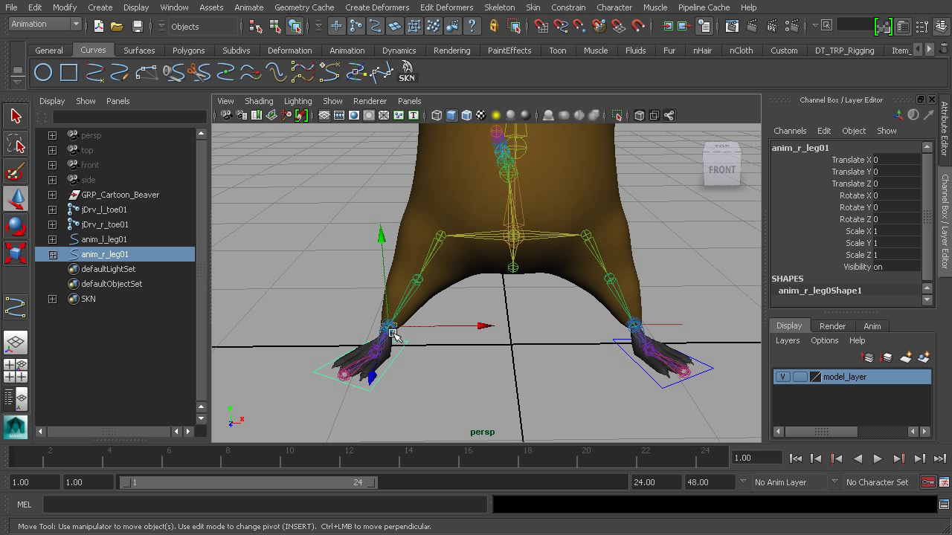
pyautogui.click(389, 329)
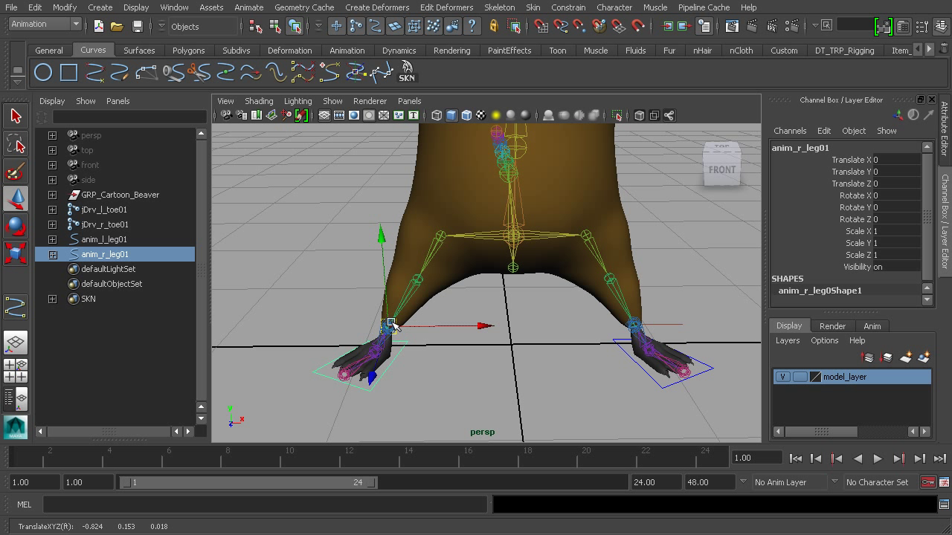
pyautogui.keyDown('alt'); pyautogui.moveTo(418, 348); pyautogui.dragTo(403, 297); pyautogui.keyUp('alt')
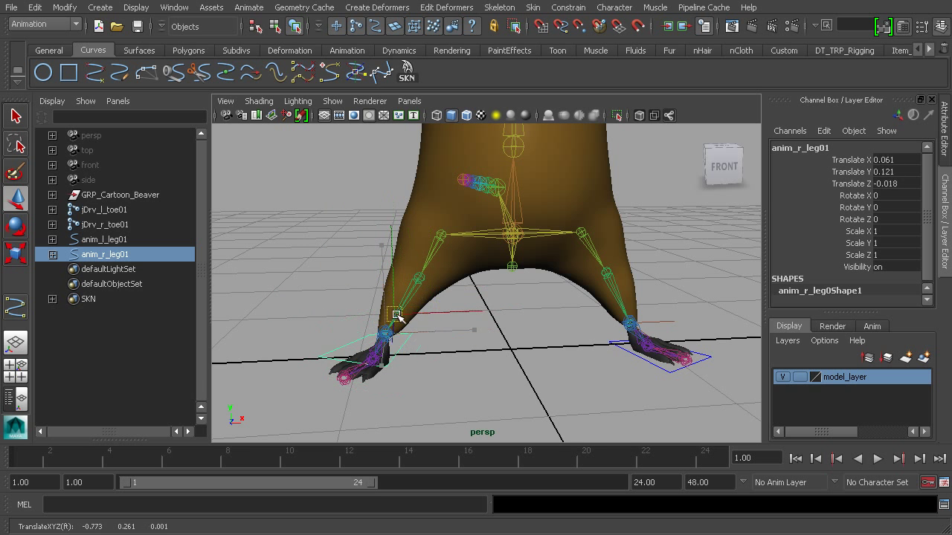
pyautogui.hotkey('ctrl', 'z')
pyautogui.moveTo(527, 376)
pyautogui.keyDown('alt'); pyautogui.mouseDown()
pyautogui.moveTo(484, 369)
pyautogui.moveTo(513, 369)
pyautogui.mouseUp(); pyautogui.keyUp('alt')
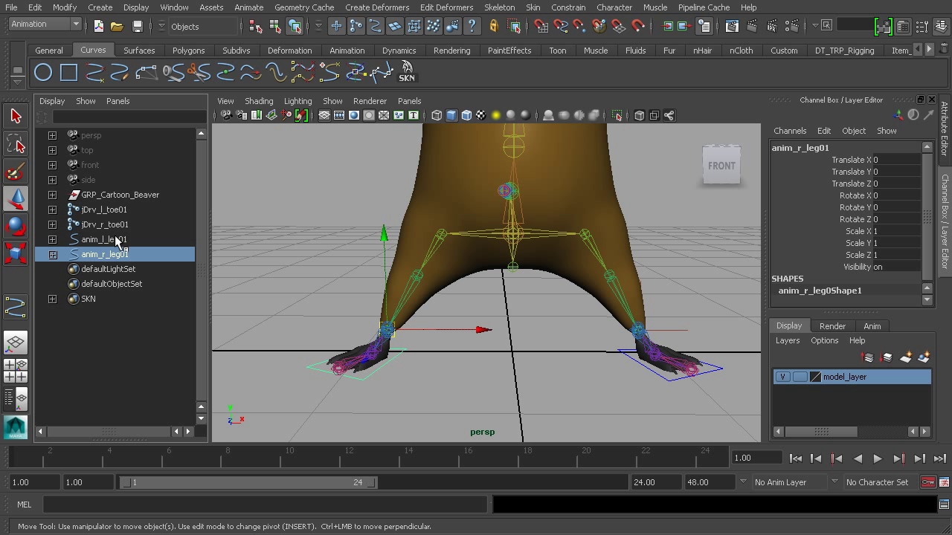
pyautogui.keyDown('ctrl'); pyautogui.click(117, 240); pyautogui.keyUp('ctrl')
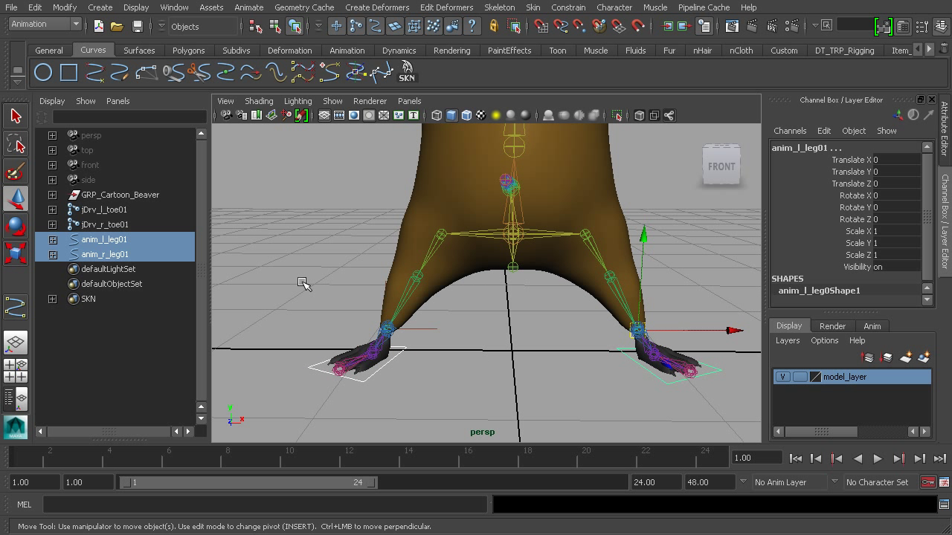
# Step: Group both foot controls and rename the group to controls01
pyautogui.hotkey('ctrl', 'g')
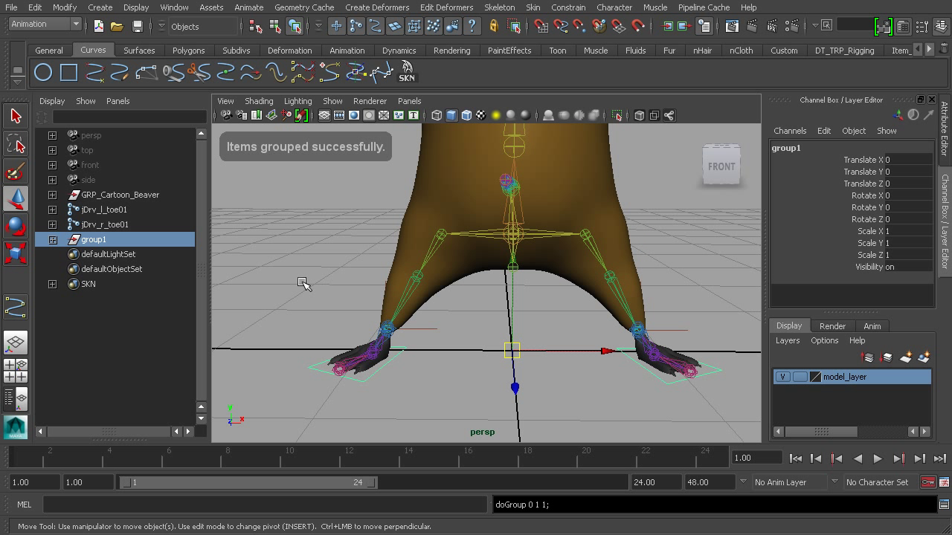
pyautogui.doubleClick(799, 149)
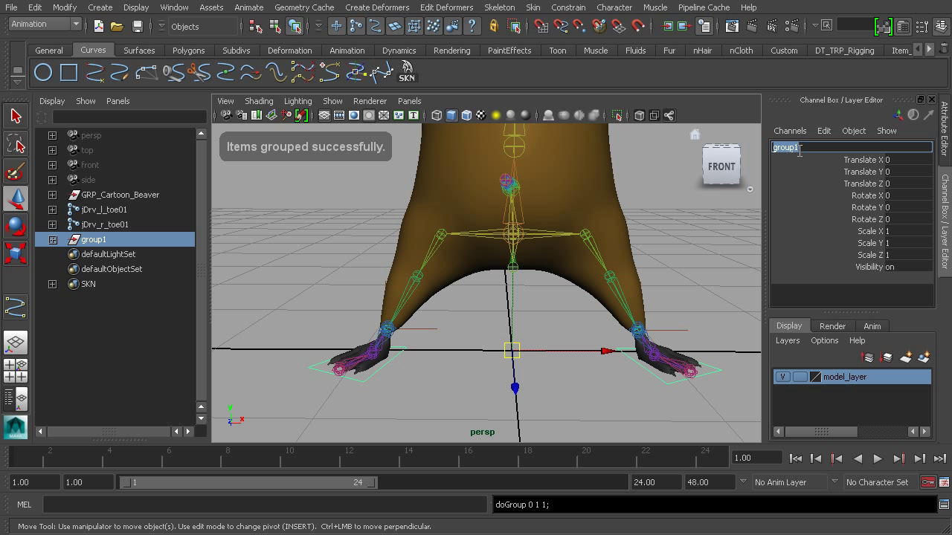
pyautogui.write('controls')
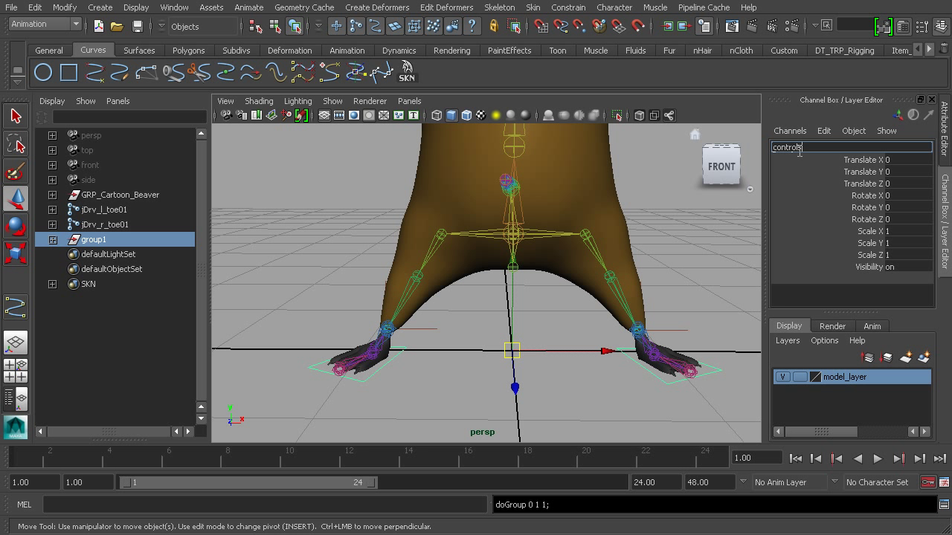
pyautogui.write('01')
pyautogui.press('Return')
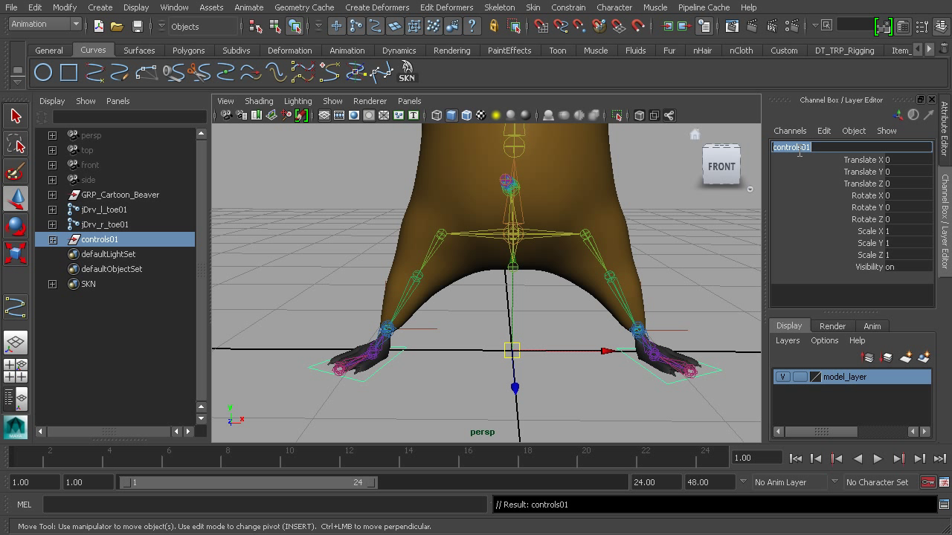
# Step: Lock and hide the translate, rotate and scale channels of controls01
pyautogui.moveTo(860, 163); pyautogui.dragTo(868, 254)
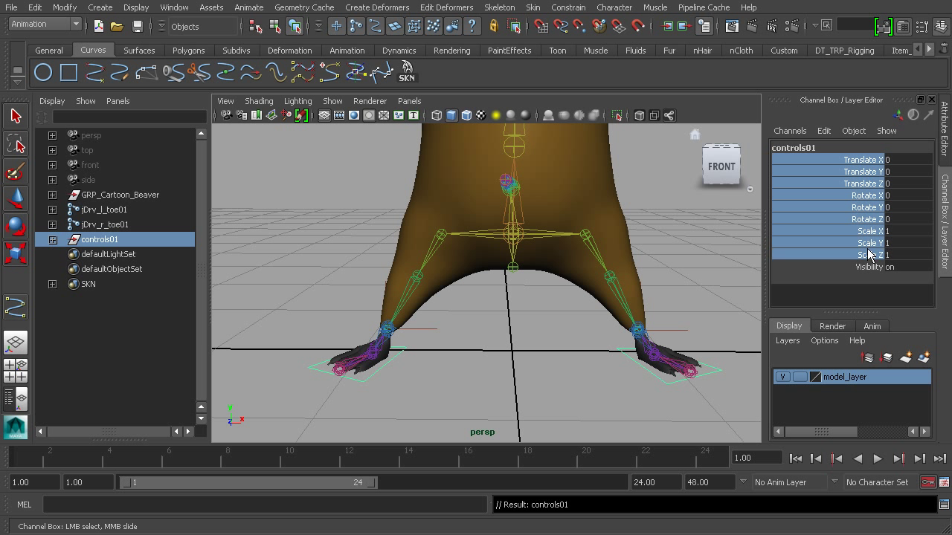
pyautogui.rightClick(818, 204)
pyautogui.click(885, 530)
pyautogui.press('w')
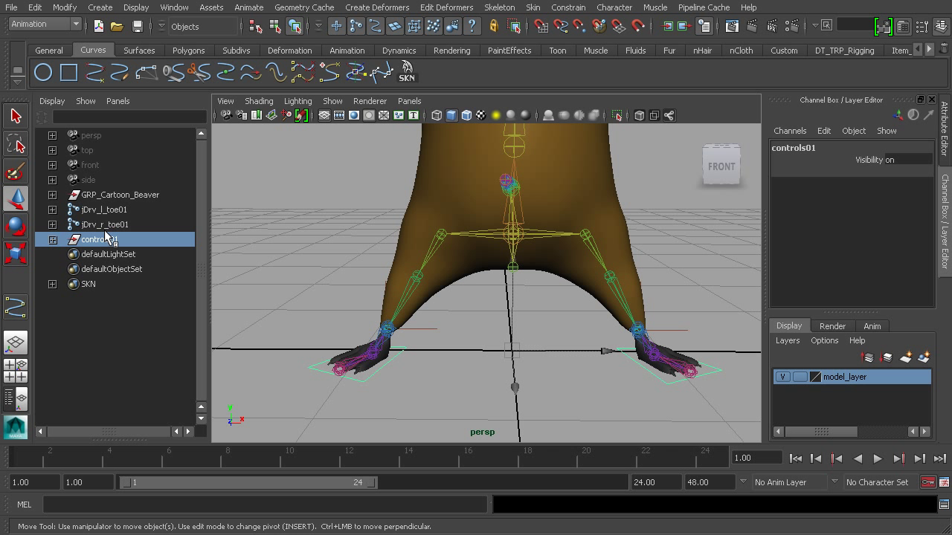
# Step: Parent controls01 under global01 inside GRP_Cartoon_Beaver
pyautogui.click(52, 195)
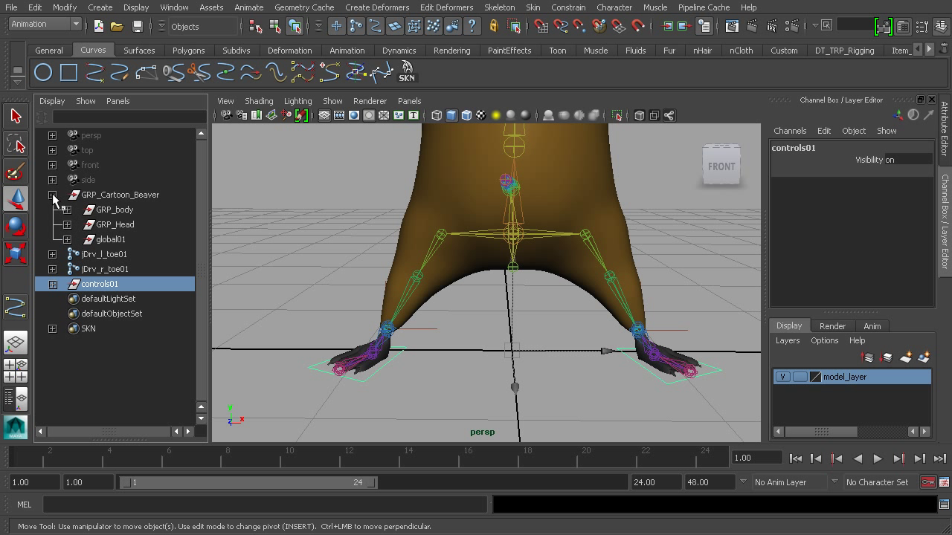
pyautogui.click(68, 239)
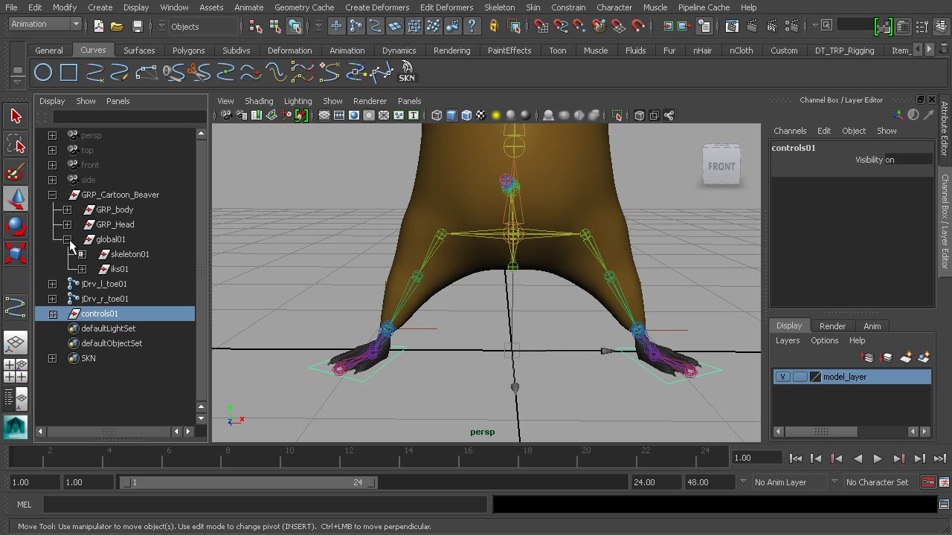
pyautogui.keyDown('ctrl'); pyautogui.click(119, 243); pyautogui.keyUp('ctrl')
pyautogui.press('p')
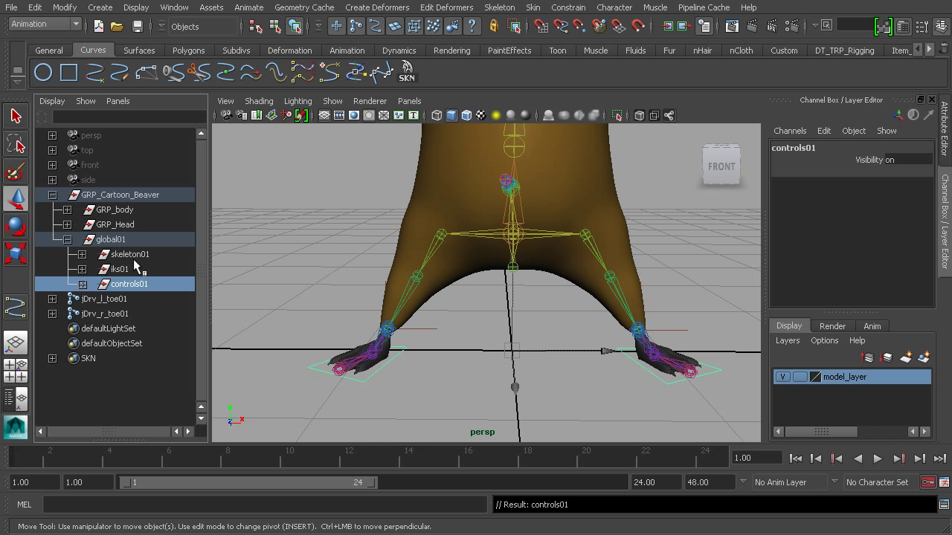
# Step: Select the jDrv_r_toe01 toe joint in the Outliner
pyautogui.click(110, 304)
pyautogui.click(112, 315)
pyautogui.click(115, 300)
pyautogui.click(115, 311)
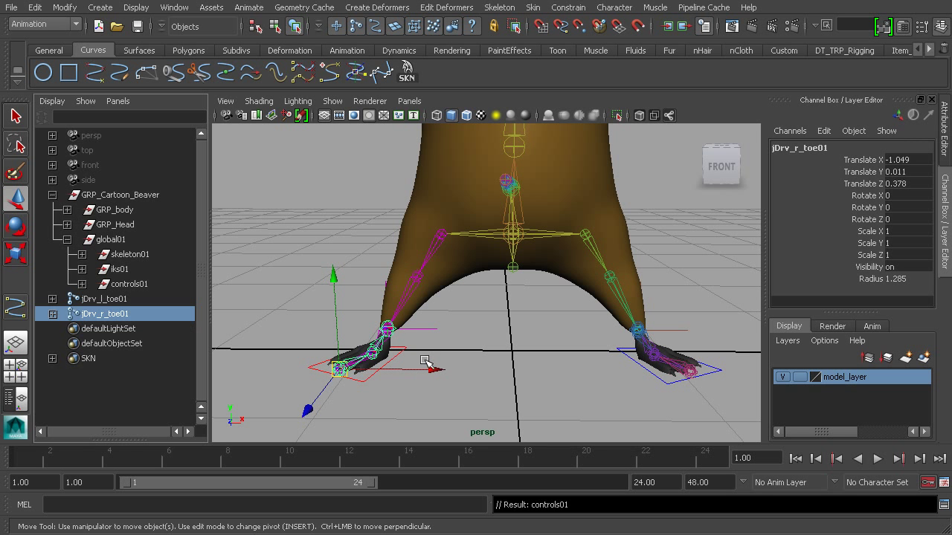
# Step: Parent jDrv_r_toe01 under the anim_r_leg01 foot control
pyautogui.keyDown('alt'); pyautogui.moveTo(584, 382); pyautogui.dragTo(499, 350); pyautogui.keyUp('alt')
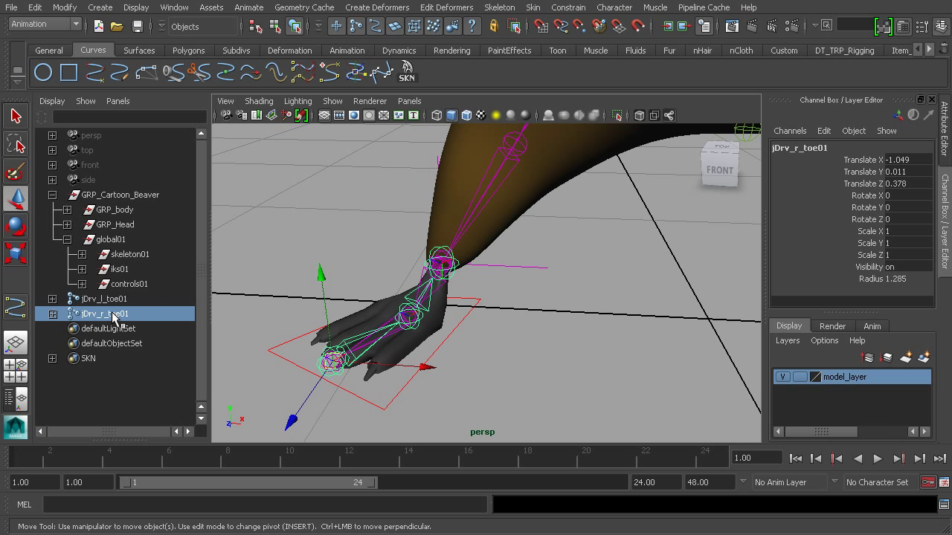
pyautogui.click(376, 405)
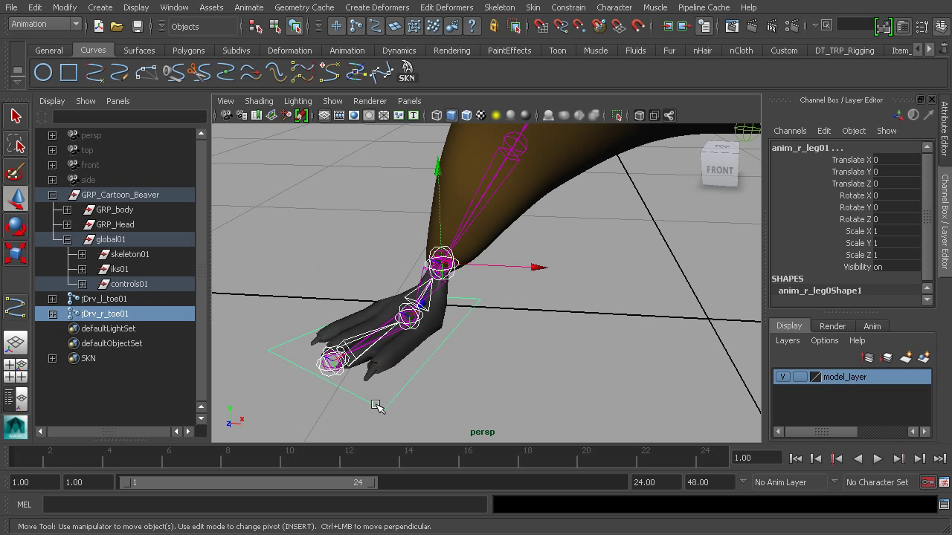
pyautogui.press('p')
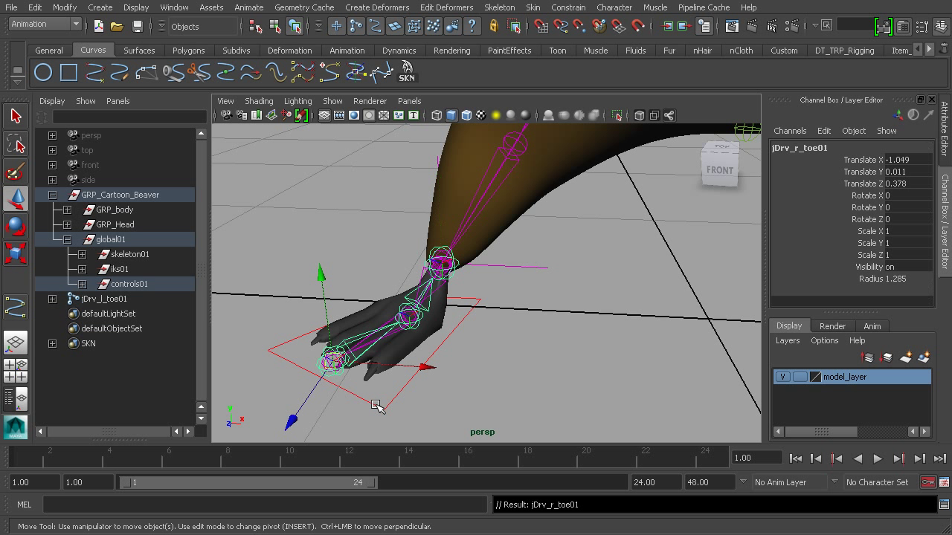
# Step: Test rotating and moving anim_r_leg01, undoing each test
pyautogui.click(383, 408)
pyautogui.keyDown('alt'); pyautogui.moveTo(446, 361); pyautogui.dragTo(484, 301); pyautogui.keyUp('alt')
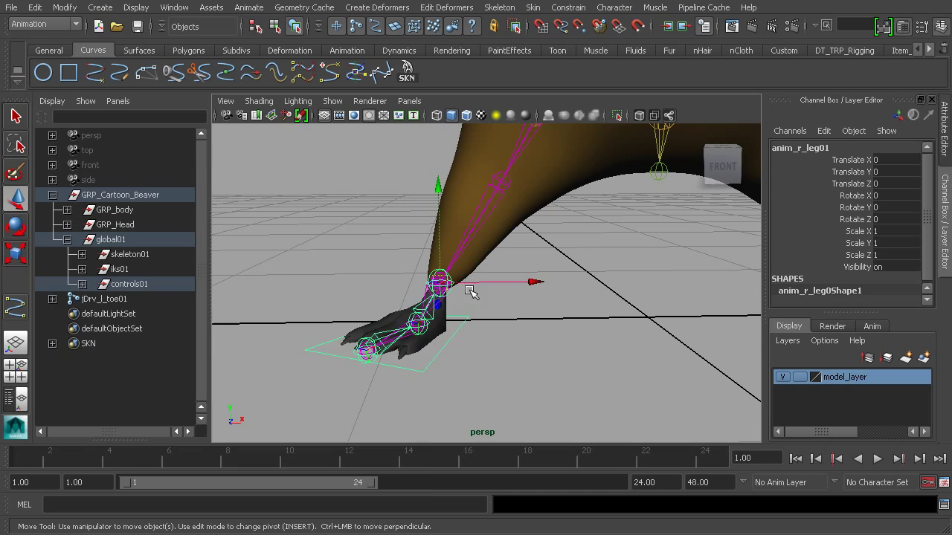
pyautogui.press('e')
pyautogui.moveTo(478, 240); pyautogui.dragTo(503, 250)
pyautogui.hotkey('ctrl', 'z')
pyautogui.press('w')
pyautogui.moveTo(440, 282); pyautogui.dragTo(455, 224)
pyautogui.hotkey('ctrl', 'z')
pyautogui.hotkey('ctrl', 'z')
pyautogui.hotkey('ctrl', 'z')
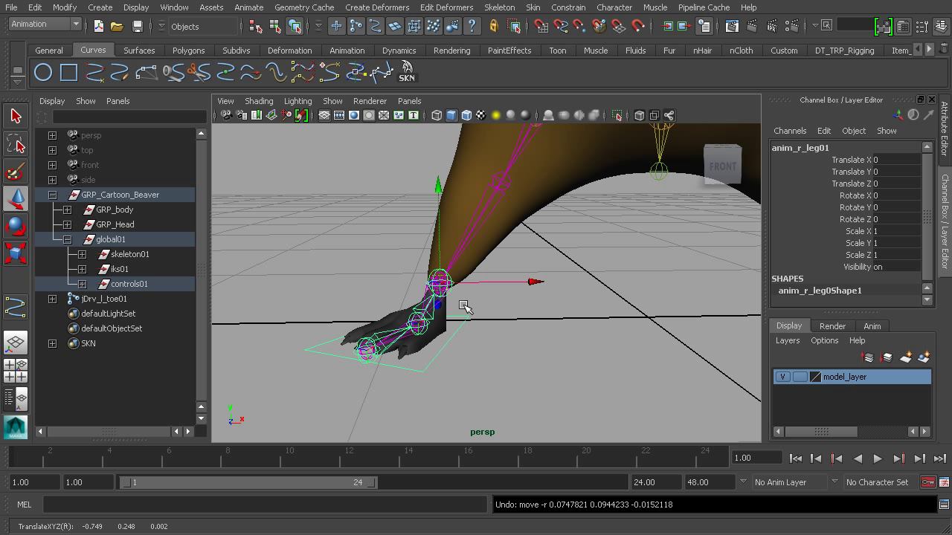
# Step: Reposition anim_r_leg01's pivot, test-rotate the foot around it, then undo the rotation
pyautogui.press('Insert')
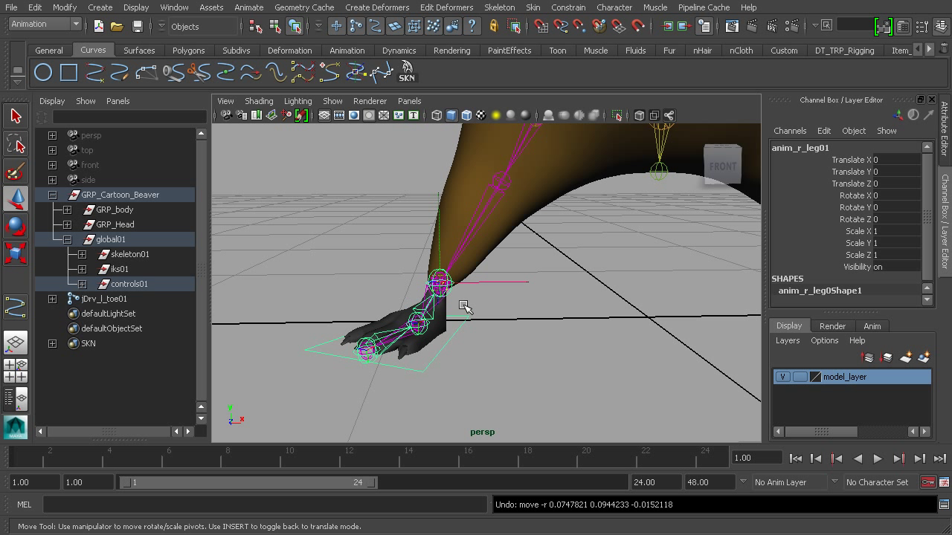
pyautogui.moveTo(440, 284); pyautogui.dragTo(403, 282)
pyautogui.press('Insert')
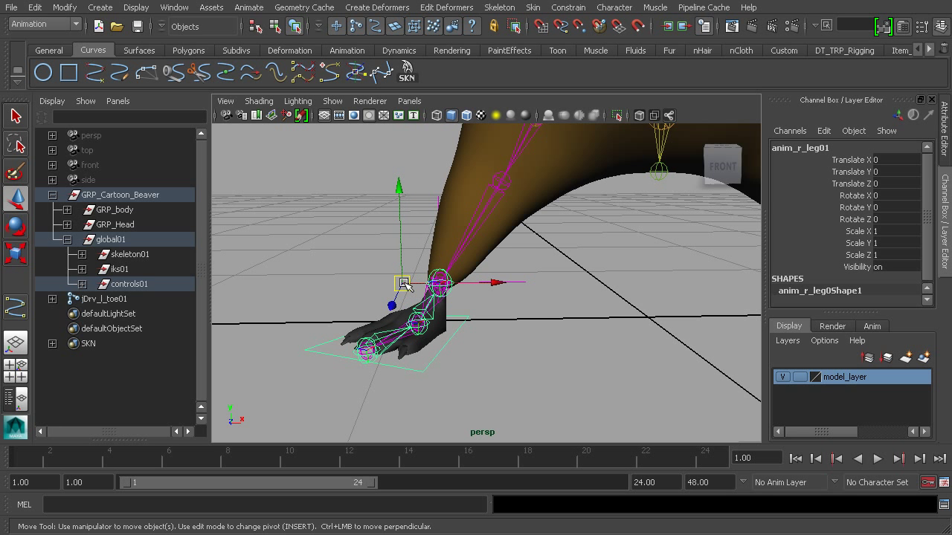
pyautogui.press('e')
pyautogui.moveTo(461, 267); pyautogui.dragTo(431, 327)
pyautogui.hotkey('ctrl', 'z')
pyautogui.hotkey('ctrl', 'z')
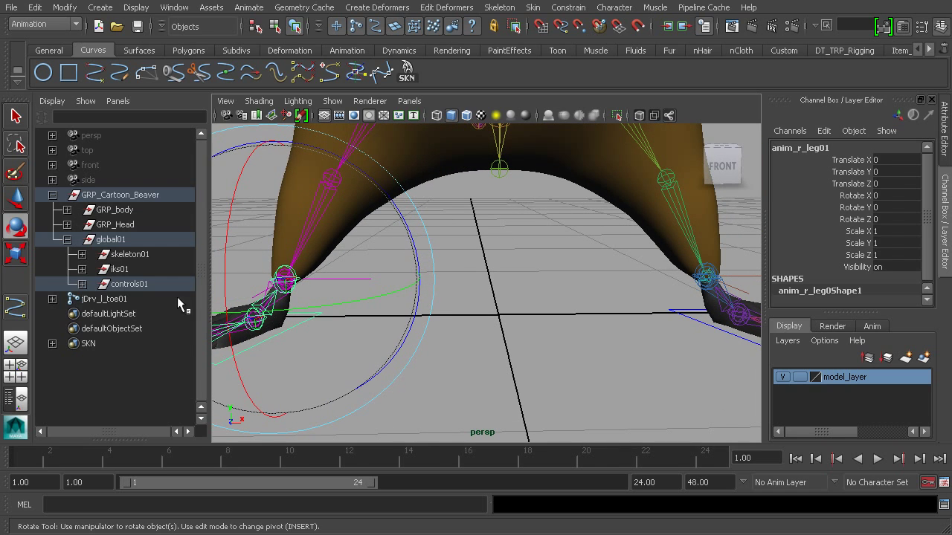
# Step: Parent jDrv_l_toe01 under the left foot control anim_l_leg01
pyautogui.click(125, 299)
pyautogui.press('f')
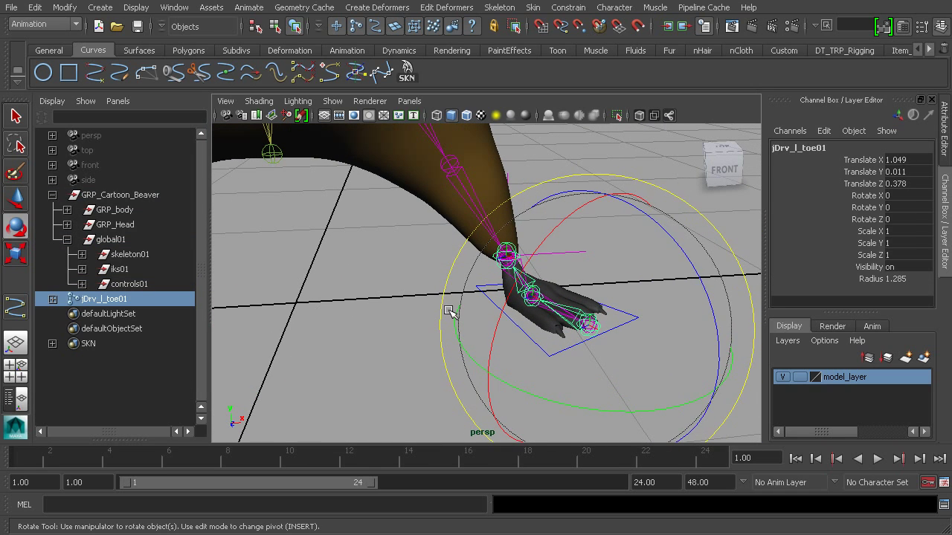
pyautogui.press('q')
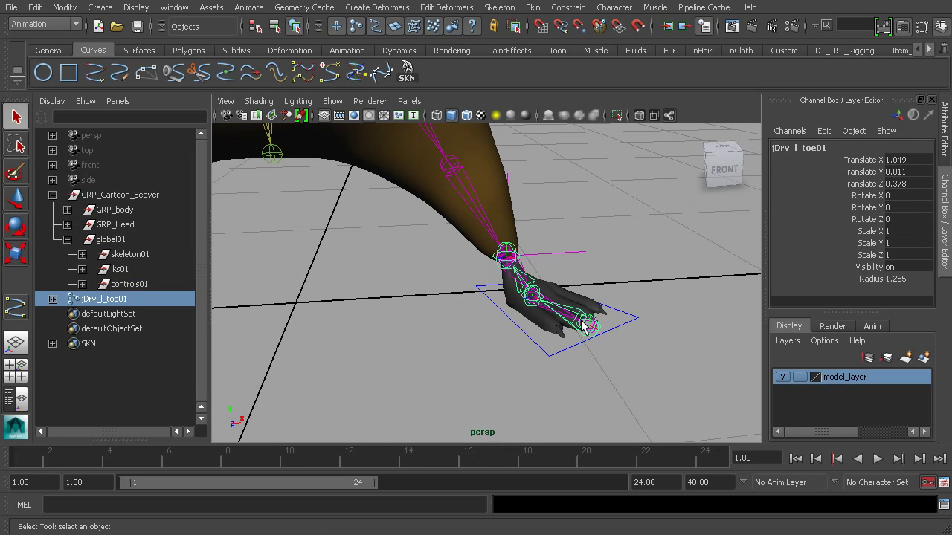
pyautogui.keyDown('shift'); pyautogui.click(499, 311); pyautogui.keyUp('shift')
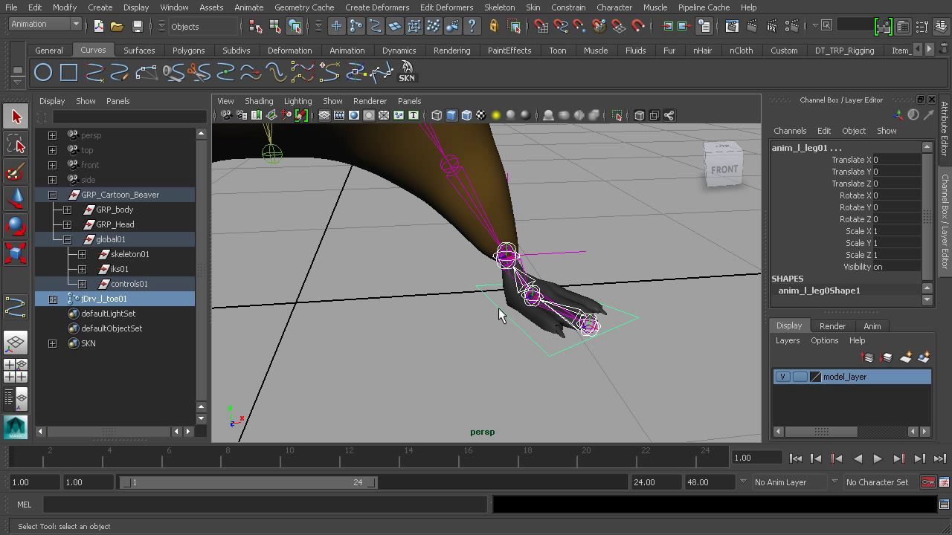
pyautogui.press('p')
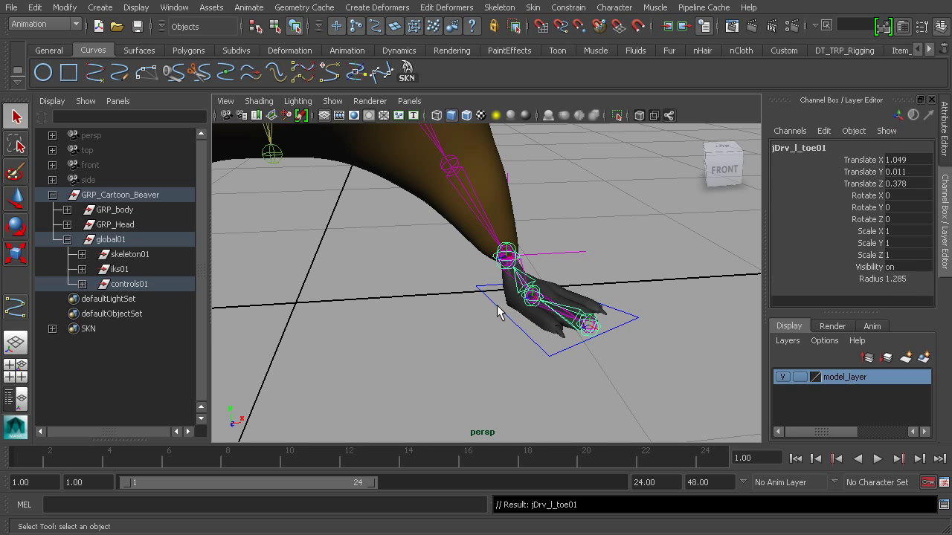
# Step: Test-rotate anim_l_leg01 to confirm the toe follows, then undo
pyautogui.click(499, 312)
pyautogui.press('e')
pyautogui.moveTo(511, 298); pyautogui.dragTo(426, 344)
pyautogui.hotkey('ctrl', 'z')
pyautogui.press('q')
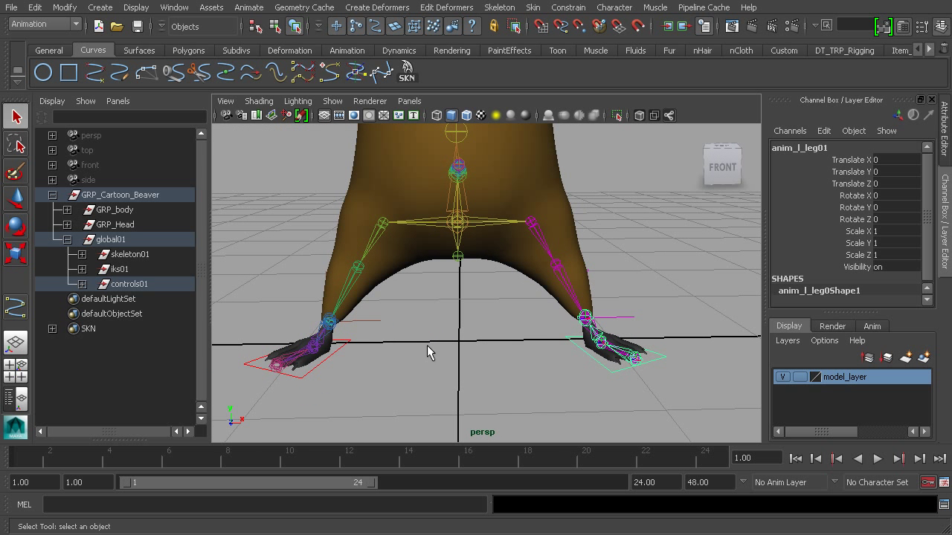
pyautogui.click(346, 347)
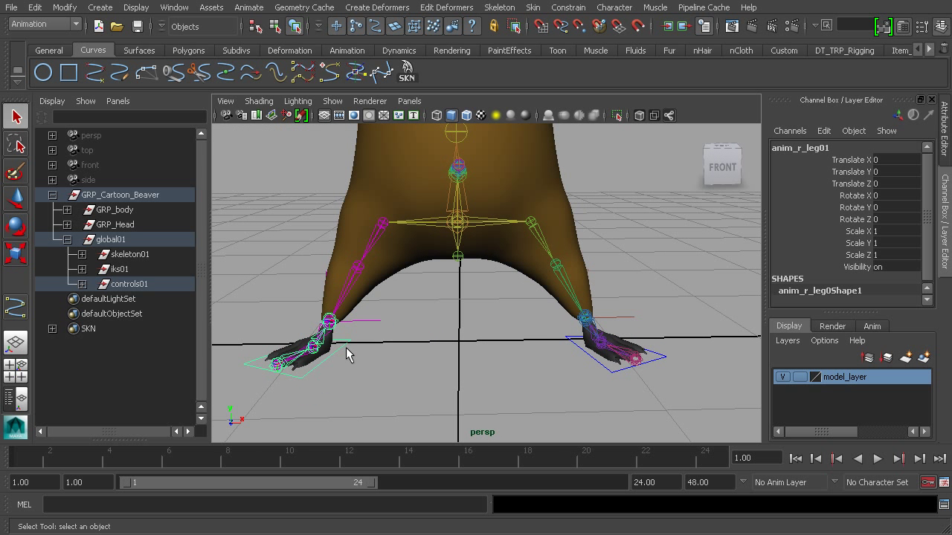
pyautogui.click(571, 347)
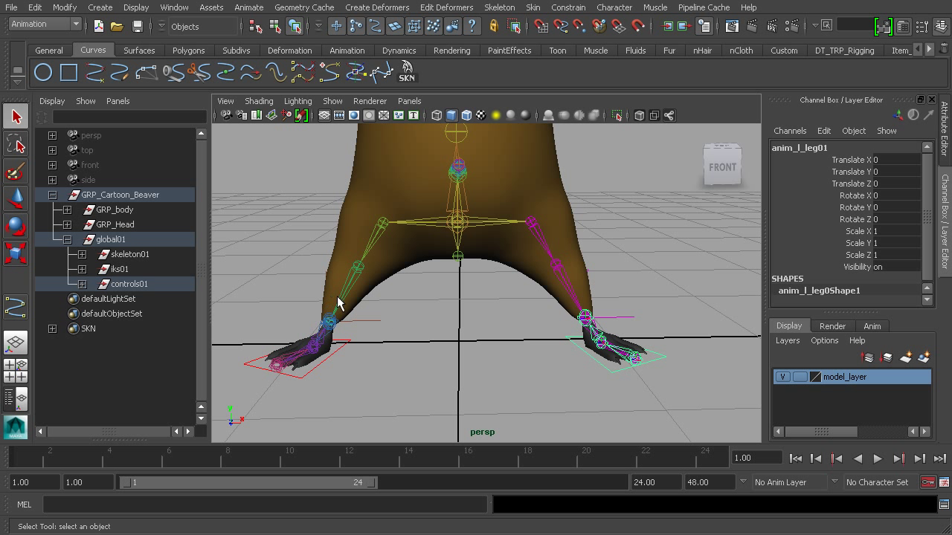
# Step: Lock and hide Scale X, Y and Z on both foot controls
pyautogui.click(343, 347)
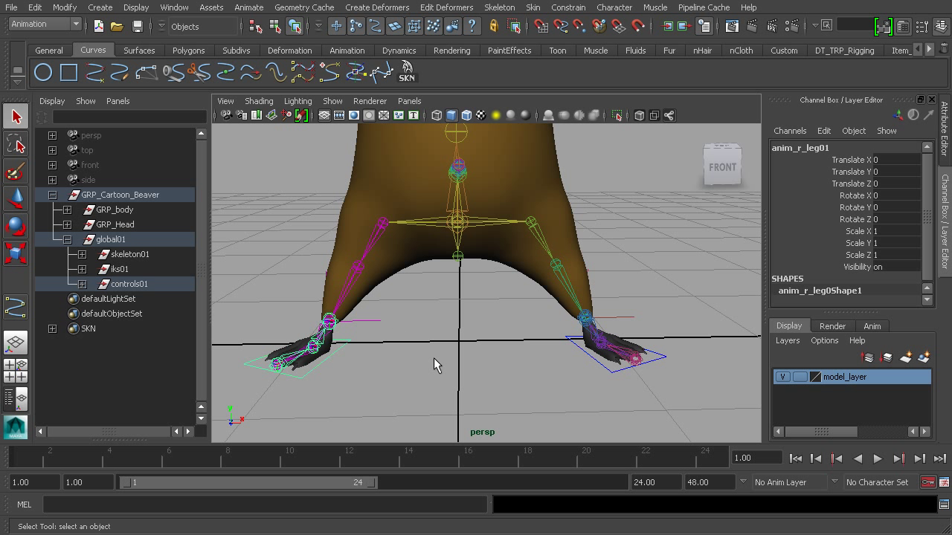
pyautogui.keyDown('shift'); pyautogui.click(569, 351); pyautogui.keyUp('shift')
pyautogui.moveTo(852, 232); pyautogui.dragTo(855, 268)
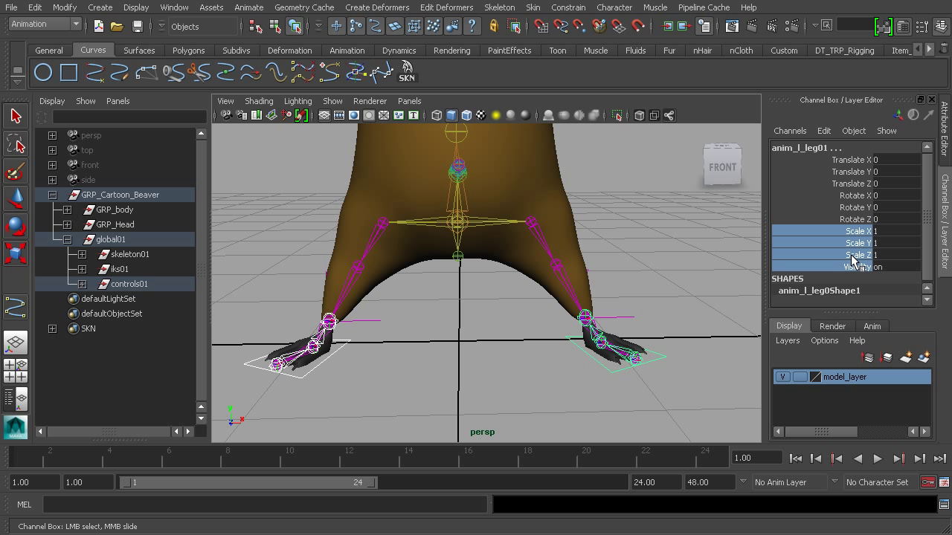
pyautogui.rightClick(812, 249)
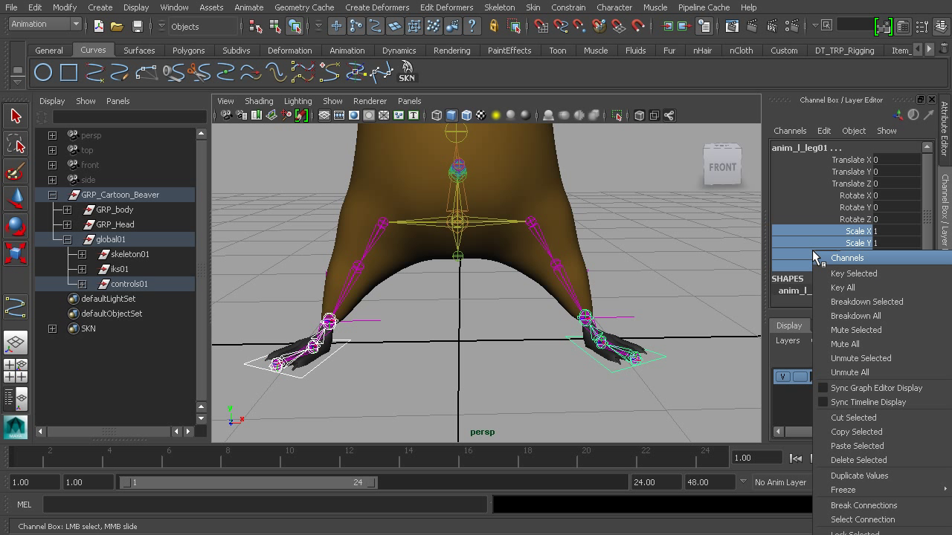
pyautogui.click(862, 534)
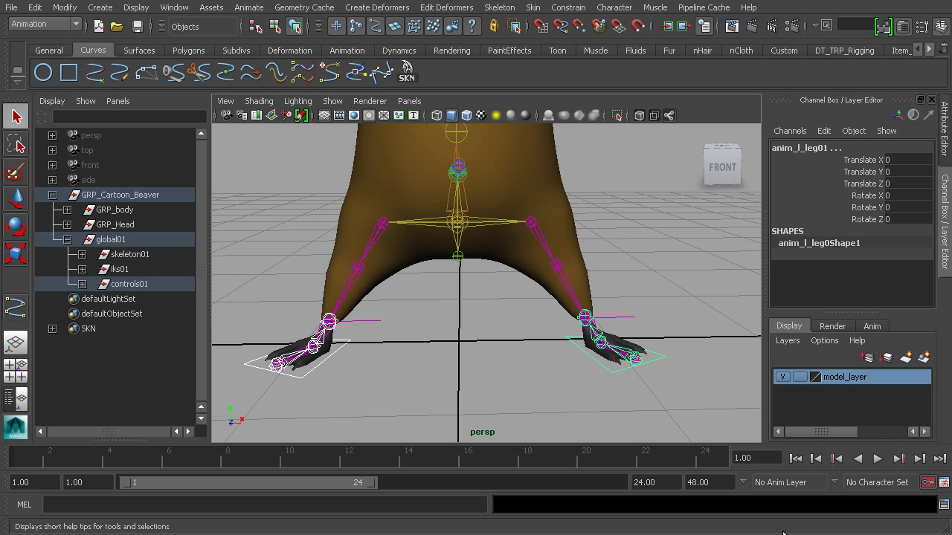
# Step: Select the screen-right foot control and test-rotate it
pyautogui.click(559, 341)
pyautogui.click(570, 350)
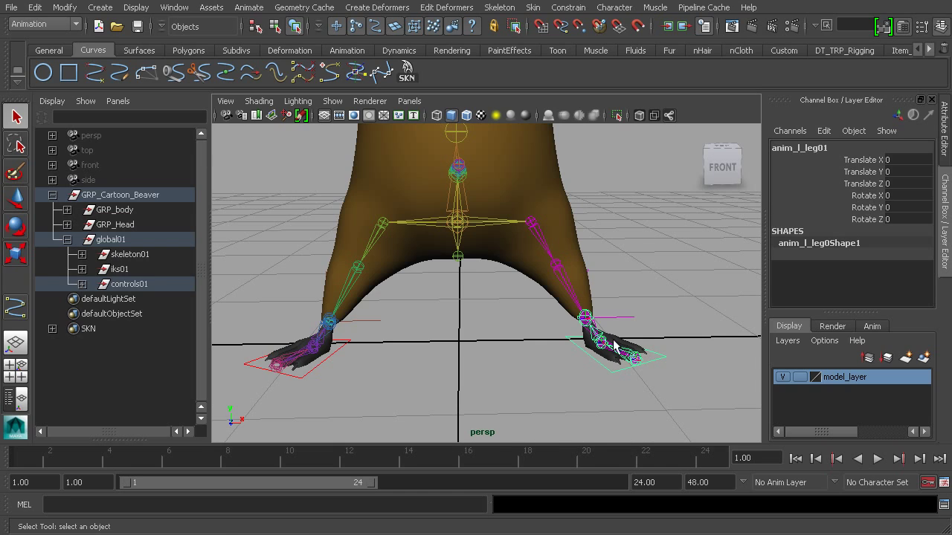
pyautogui.press('e')
pyautogui.moveTo(644, 224); pyautogui.dragTo(674, 317)
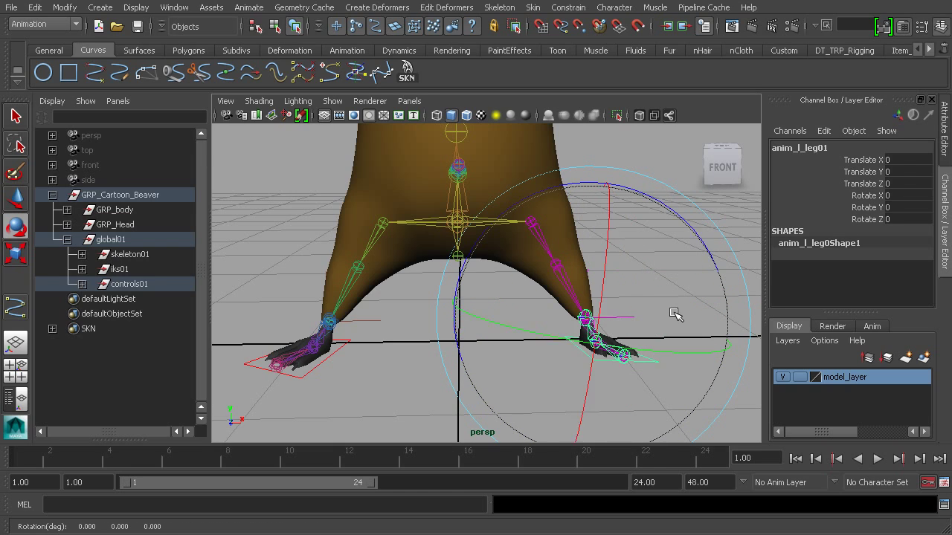